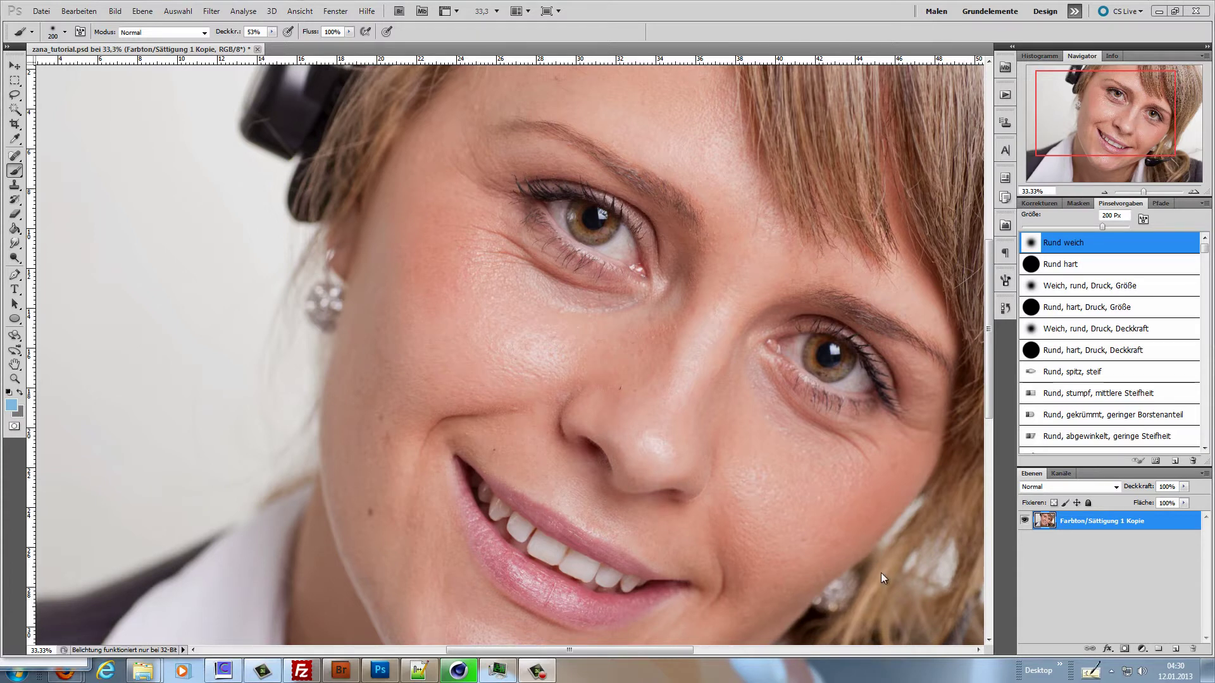
Add a new empty layer and remove the moles on the jaw, beside the mouth and on the nose with the Spot Healing Brush.
{"action": "left_click", "coordinate": [1173, 649]}
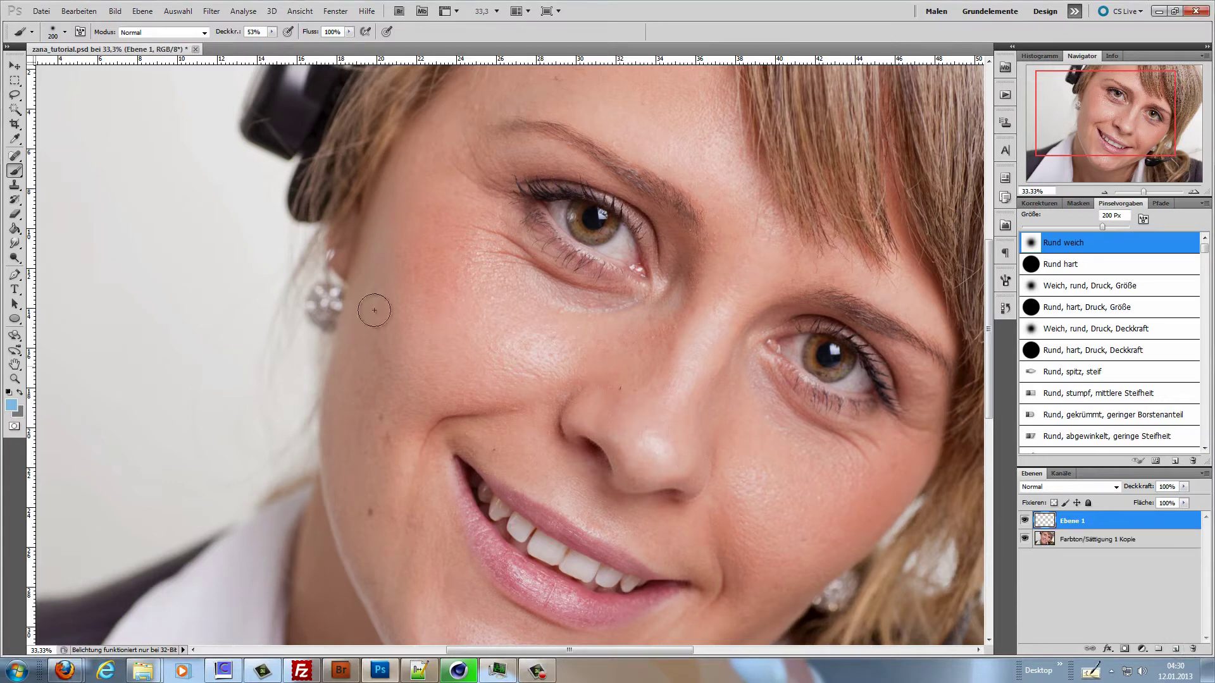
{"action": "left_click", "coordinate": [15, 155]}
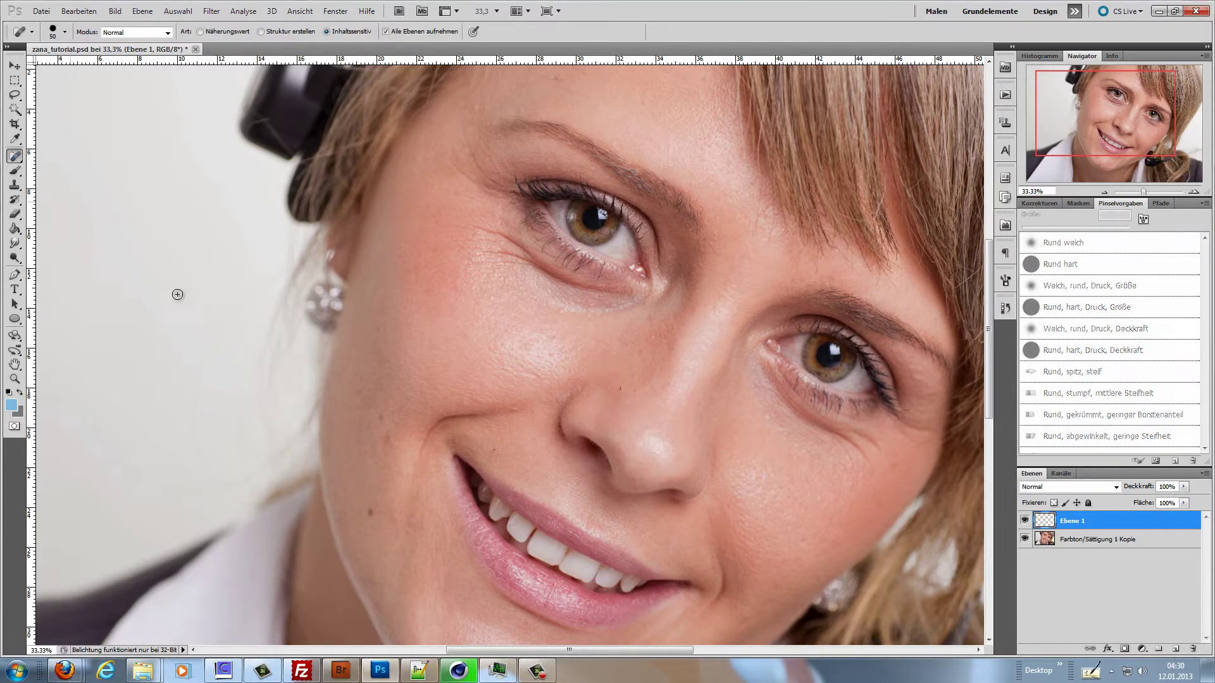
{"action": "left_click", "coordinate": [370, 511]}
{"action": "left_click", "coordinate": [387, 439]}
{"action": "left_click", "coordinate": [494, 449]}
{"action": "left_click", "coordinate": [467, 434]}
{"action": "left_click", "coordinate": [516, 409]}
{"action": "left_click", "coordinate": [620, 388]}
Heal the small skin spots on the earpiece-side cheek below the eye and on the forehead above the eyebrow.
{"action": "left_click", "coordinate": [494, 296]}
{"action": "left_click", "coordinate": [565, 335]}
{"action": "left_click", "coordinate": [475, 111]}
{"action": "left_click", "coordinate": [512, 301]}
{"action": "left_click", "coordinate": [493, 346]}
Heal the blemishes on the chin, above the upper lip and on the microphone-side cheek.
{"action": "left_click_drag", "start_coordinate": [501, 300], "coordinate": [529, 244]}
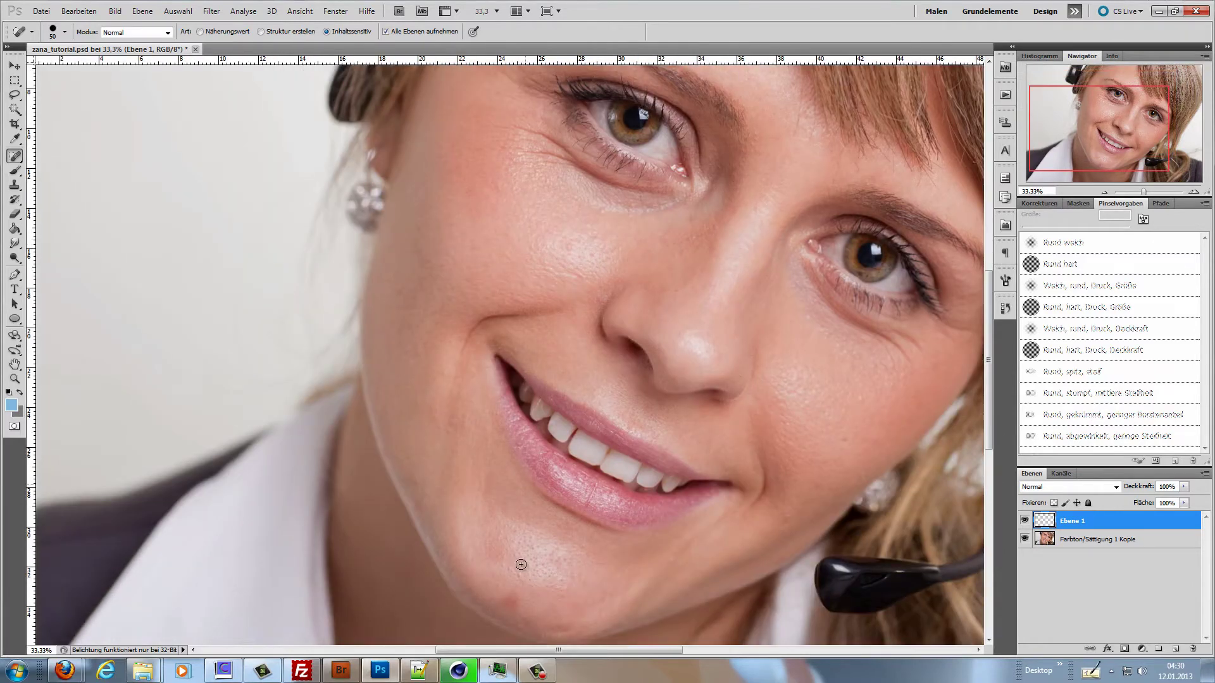
{"action": "left_click_drag", "start_coordinate": [517, 591], "coordinate": [514, 602]}
{"action": "left_click", "coordinate": [846, 441]}
{"action": "left_click", "coordinate": [863, 396]}
{"action": "left_click", "coordinate": [697, 458]}
{"action": "left_click", "coordinate": [521, 577]}
{"action": "left_click", "coordinate": [504, 567]}
Heal the remaining spots on the earpiece-side cheek, between the eyebrows and on the bridge of the nose.
{"action": "left_click_drag", "start_coordinate": [478, 304], "coordinate": [464, 384]}
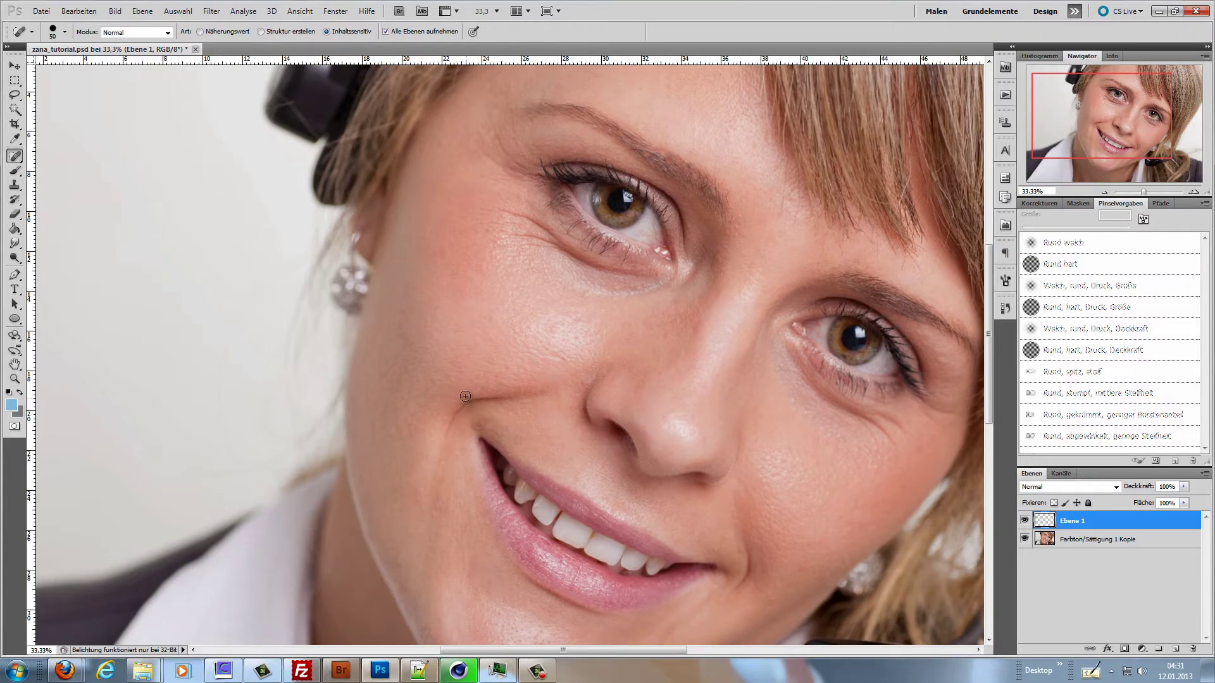
{"action": "left_click", "coordinate": [475, 287]}
{"action": "mouse_move", "coordinate": [658, 287]}
{"action": "left_mouse_down"}
{"action": "mouse_move", "coordinate": [601, 343]}
{"action": "mouse_move", "coordinate": [541, 339]}
{"action": "left_mouse_up"}
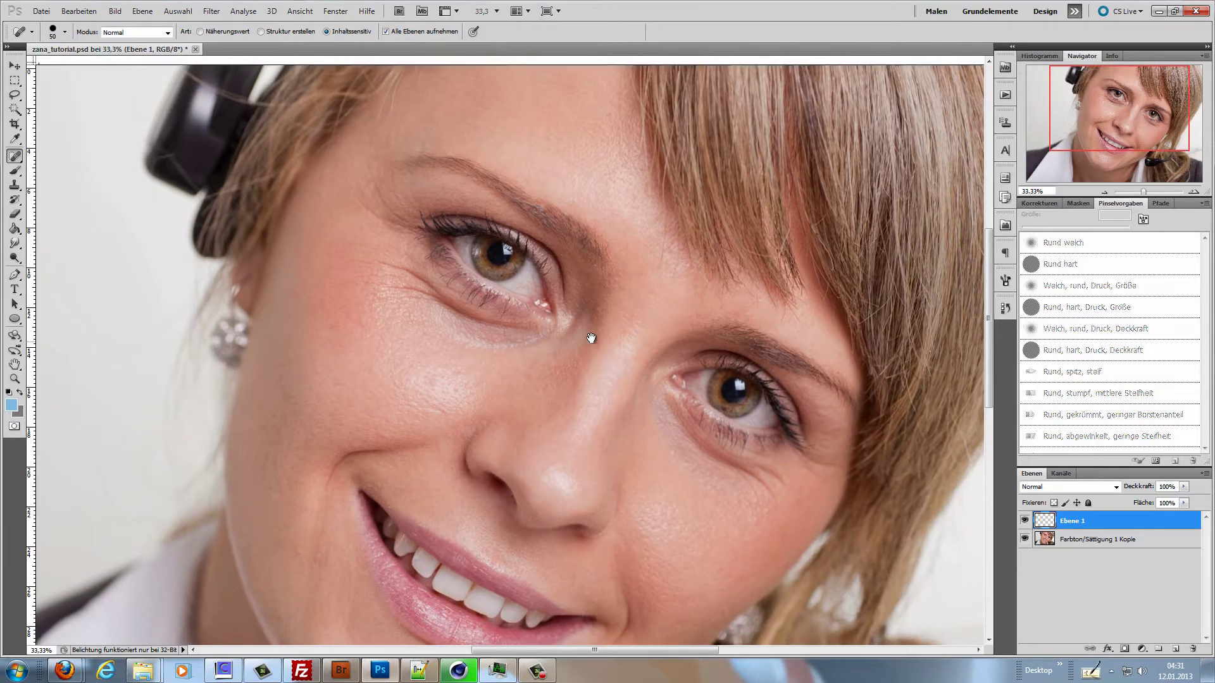
{"action": "left_click", "coordinate": [620, 273]}
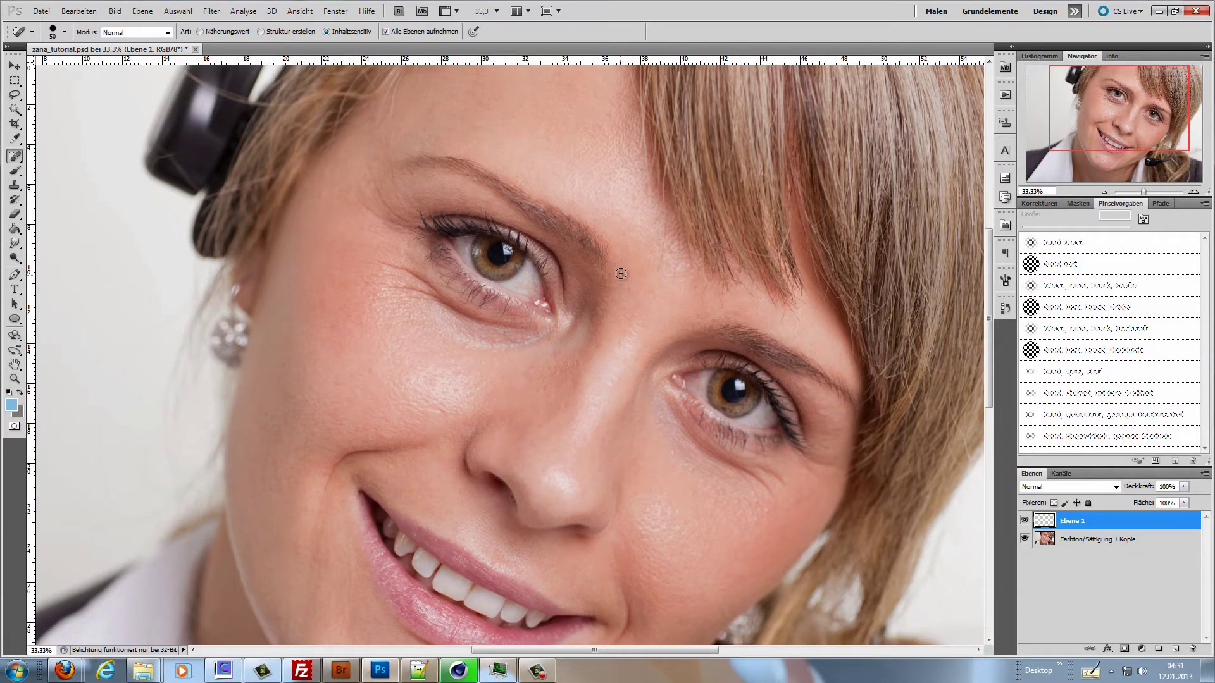
{"action": "left_click", "coordinate": [641, 334]}
{"action": "left_click", "coordinate": [333, 382]}
Add a Hue/Saturation adjustment layer above the retouching layer and set its saturation to -19.
{"action": "left_click", "coordinate": [1038, 204]}
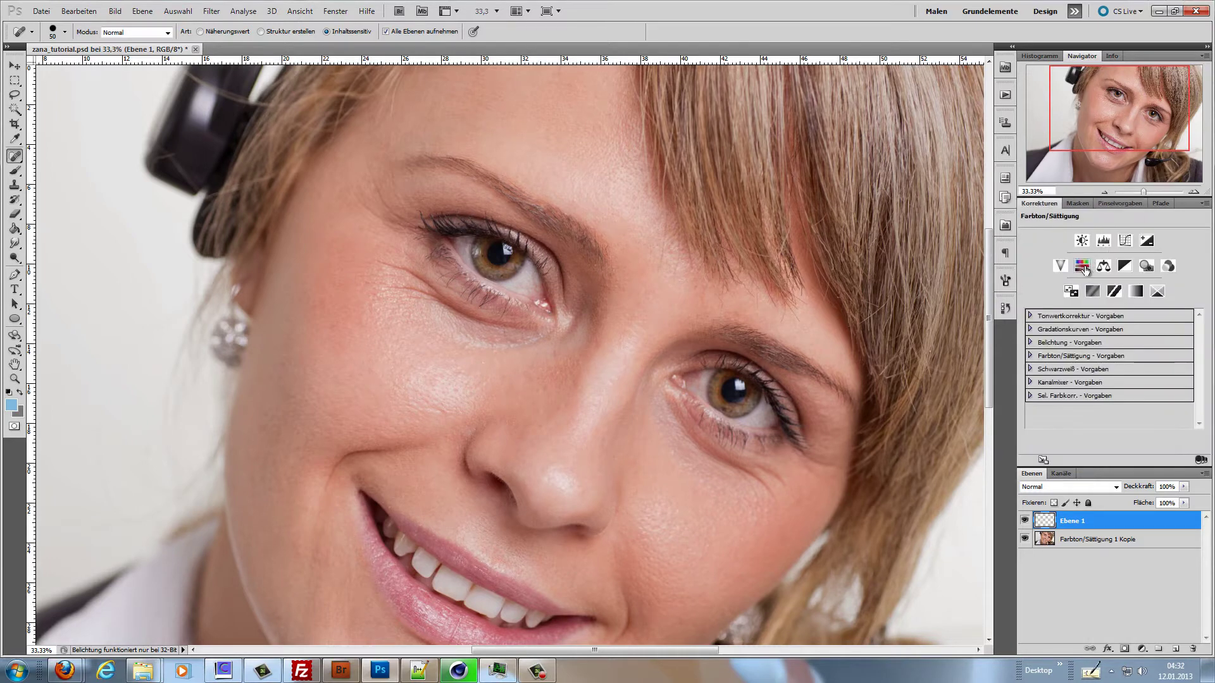
{"action": "left_click", "coordinate": [1083, 267]}
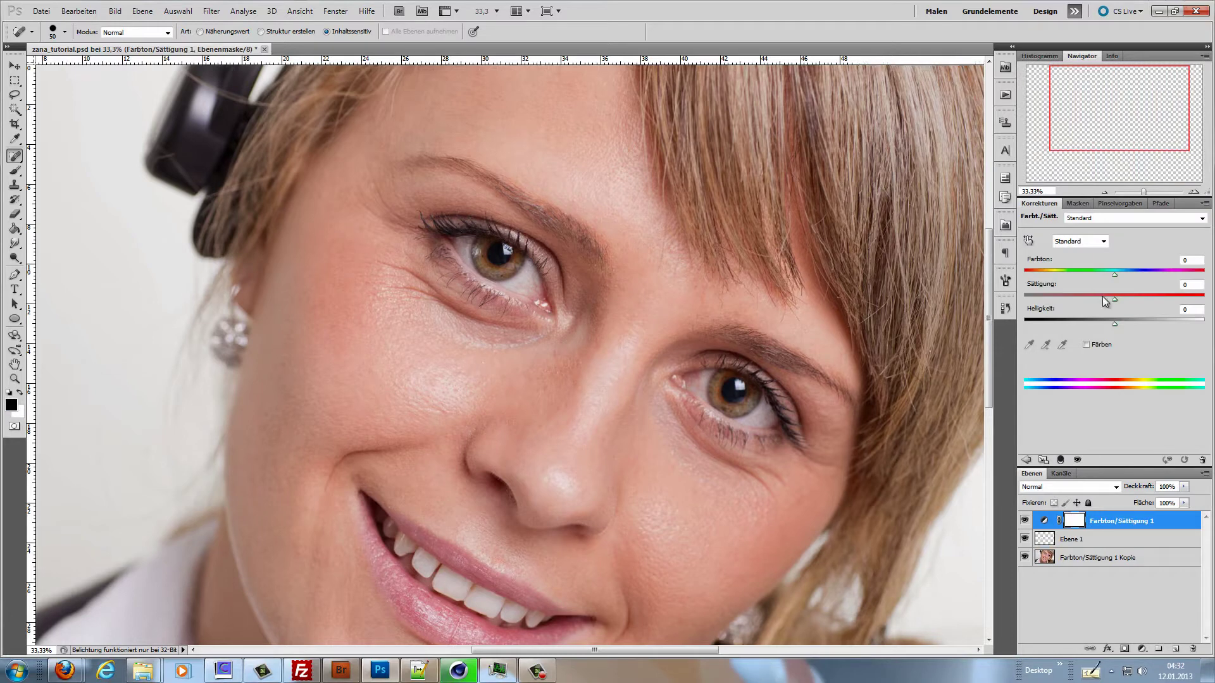
{"action": "left_click_drag", "start_coordinate": [1114, 300], "coordinate": [1111, 300]}
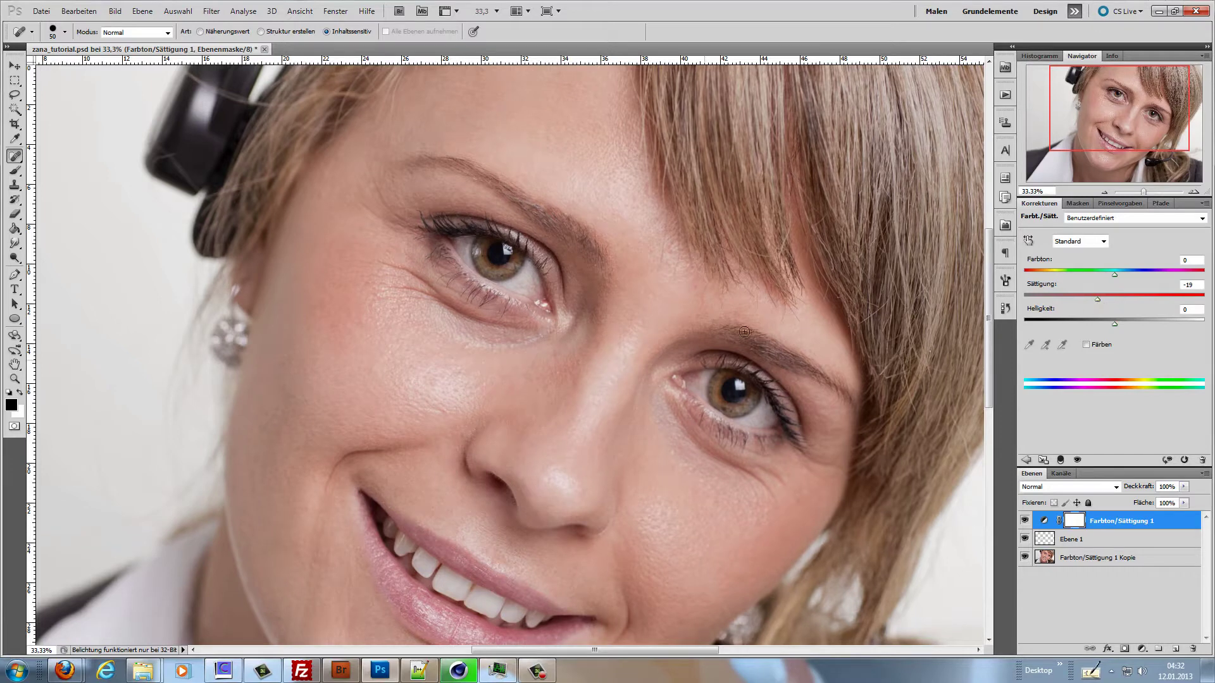
Duplicate the Hue/Saturation adjustment, the retouching layer and the photo layer together.
{"action": "left_click", "coordinate": [1105, 193]}
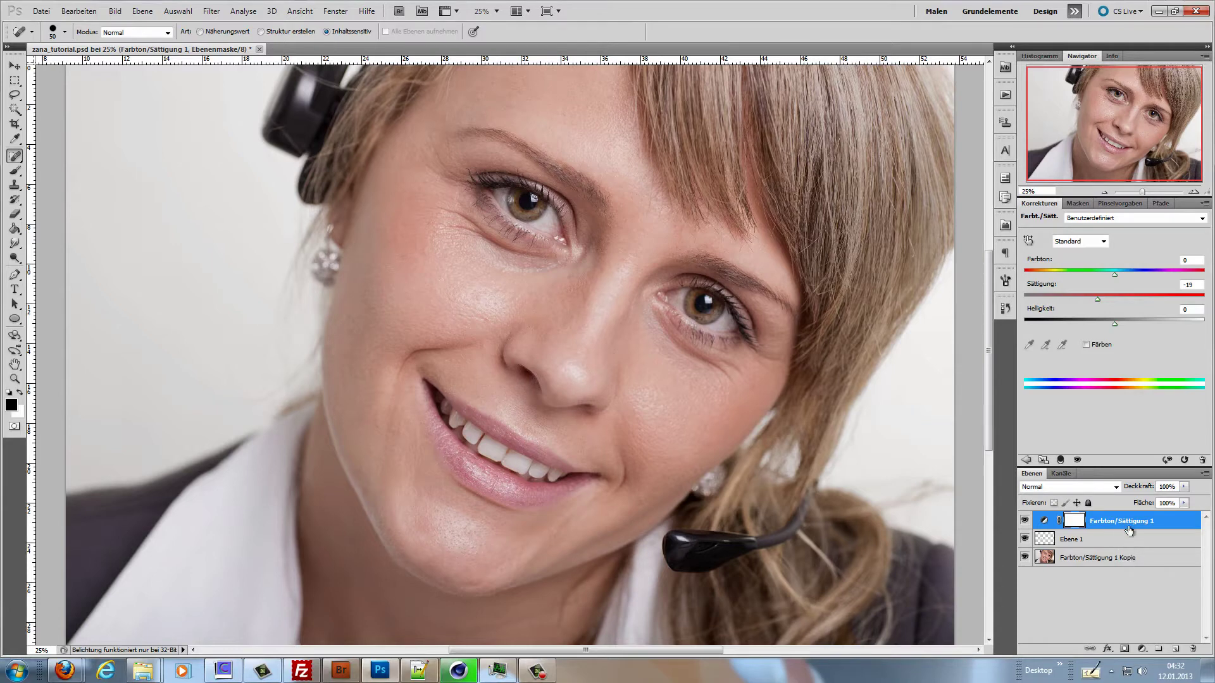
{"action": "left_click", "coordinate": [1130, 560], "text": "shift"}
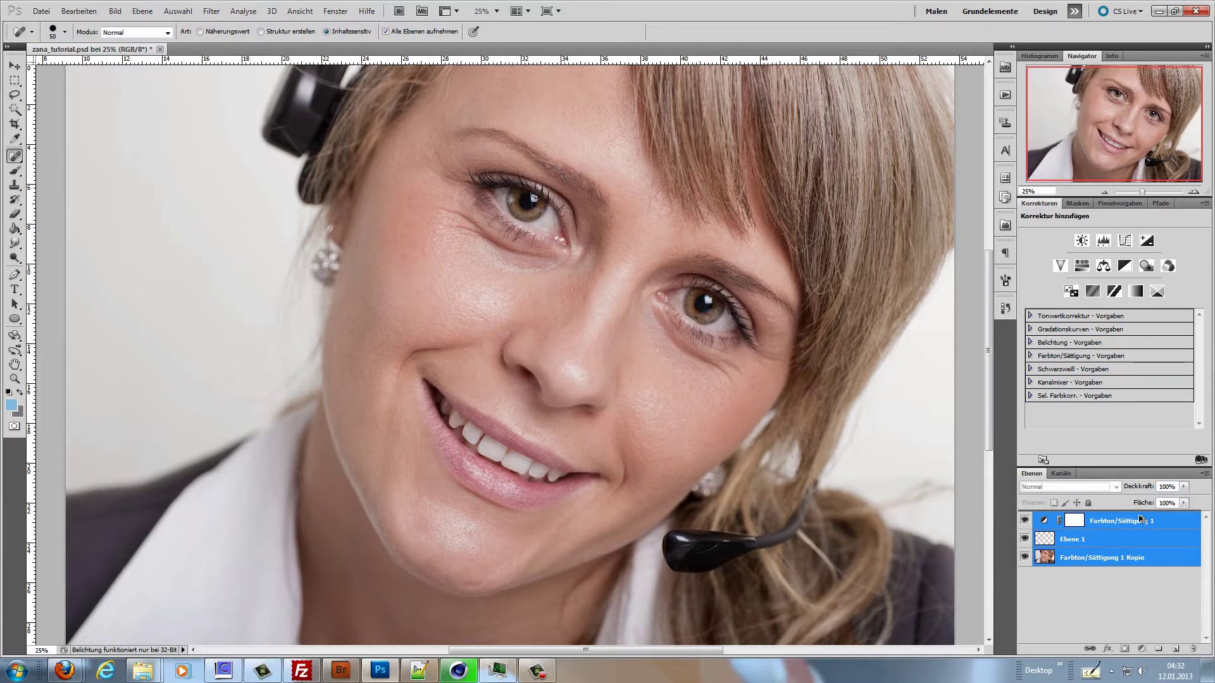
{"action": "key", "text": "ctrl+j"}
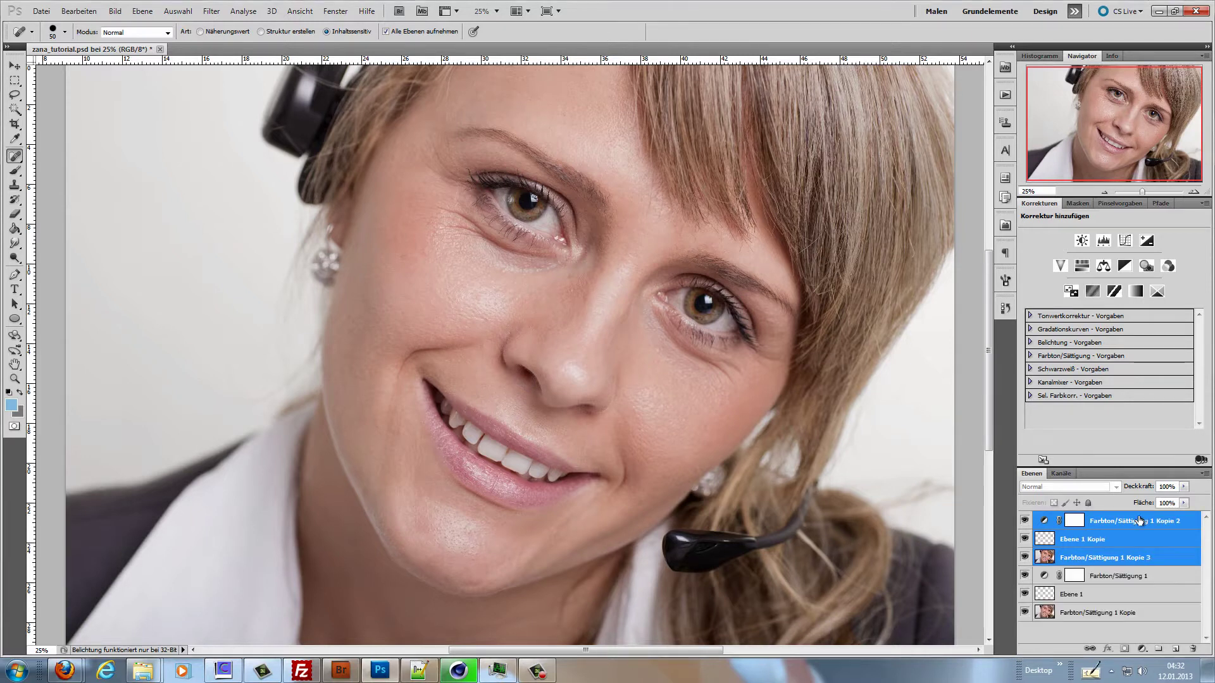
Group the three source layers below the copies into a new group named "orginal".
{"action": "left_click", "coordinate": [1105, 577]}
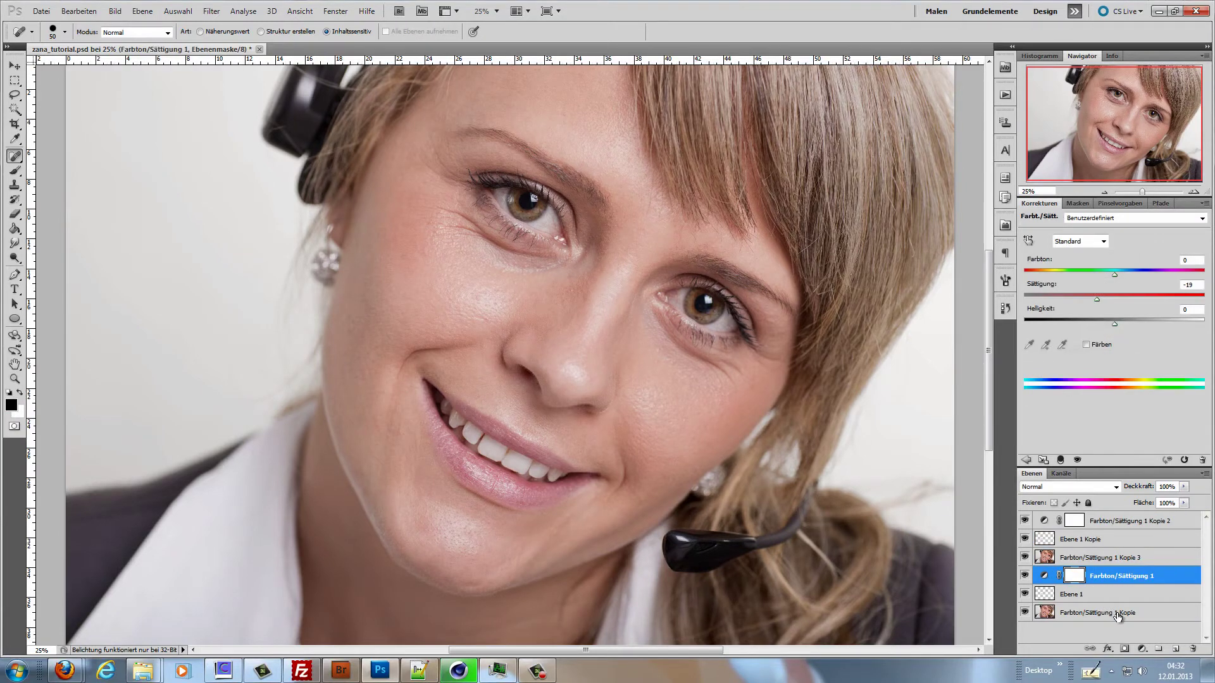
{"action": "left_click", "coordinate": [1117, 617], "text": "shift"}
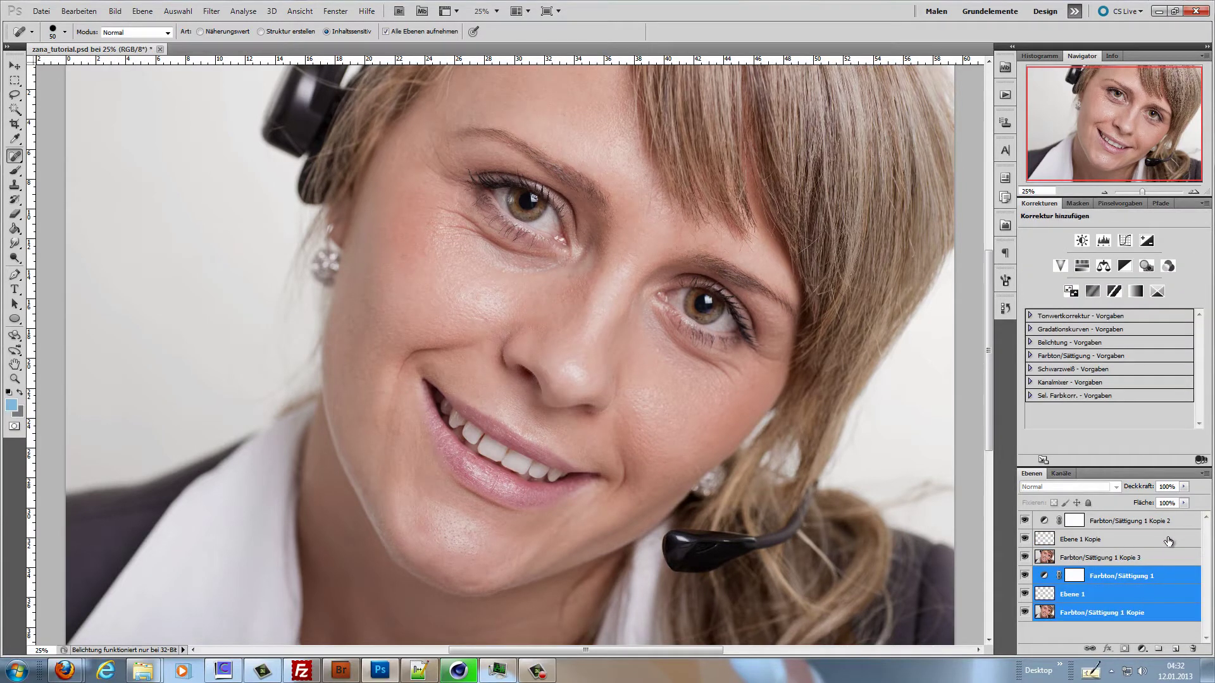
{"action": "left_click", "coordinate": [1204, 475]}
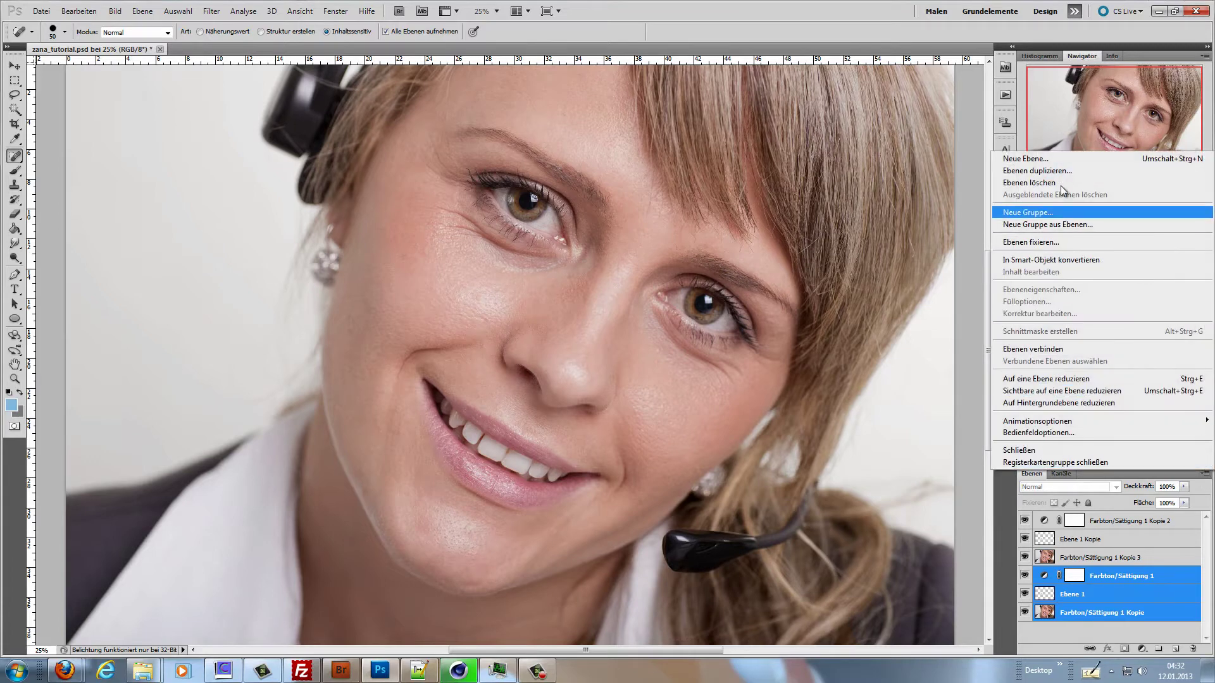
{"action": "left_click", "coordinate": [1056, 224]}
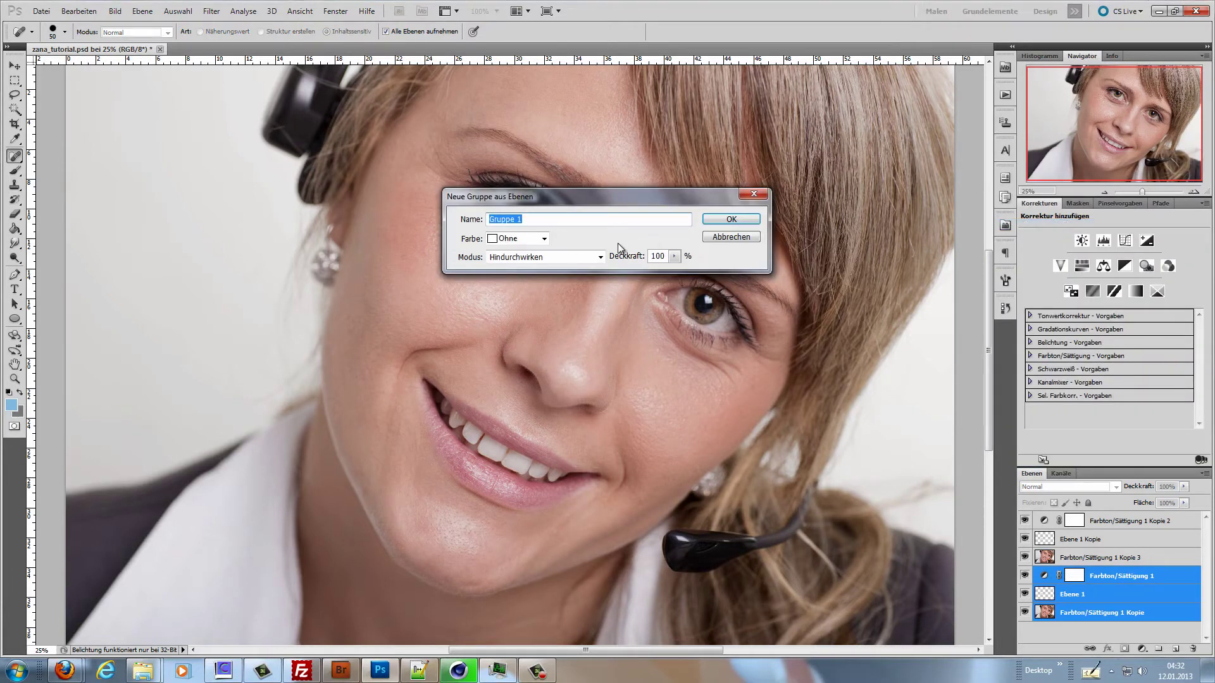
{"action": "type", "text": "orig"}
{"action": "key", "text": "BackSpace"}
{"action": "key", "text": "BackSpace"}
{"action": "type", "text": "ginal"}
{"action": "key", "text": "Return"}
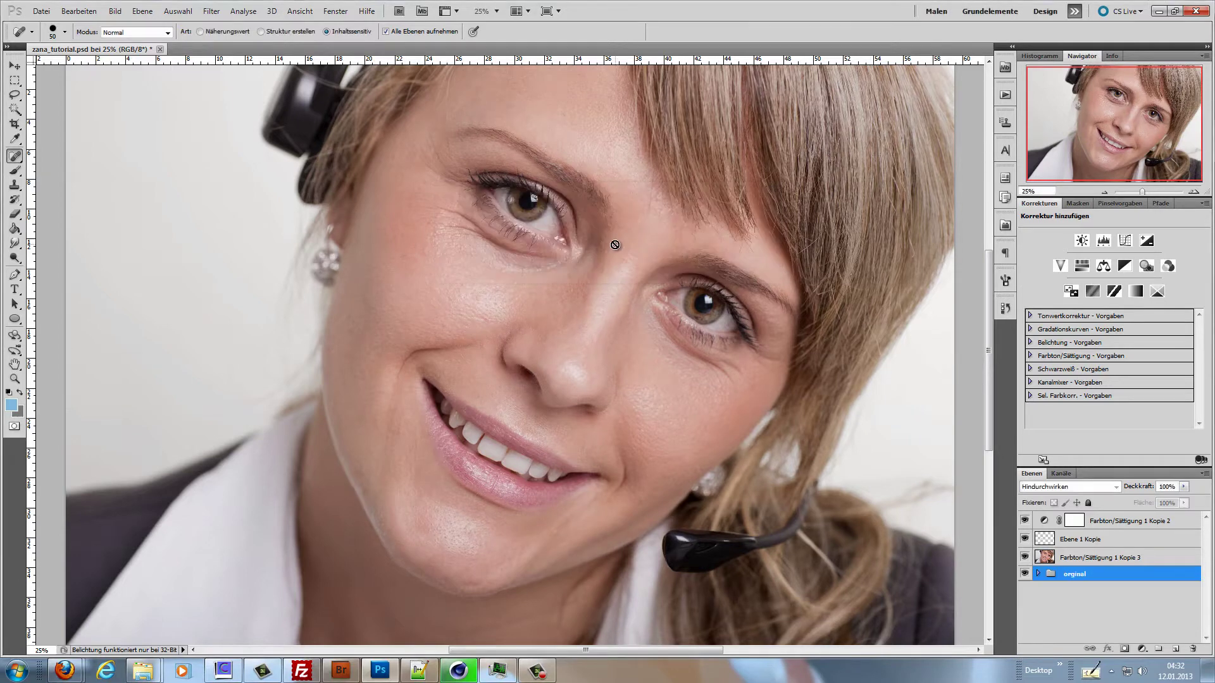
Hide the "orginal" group and merge the three copied layers above it into a single layer.
{"action": "left_click", "coordinate": [1025, 574]}
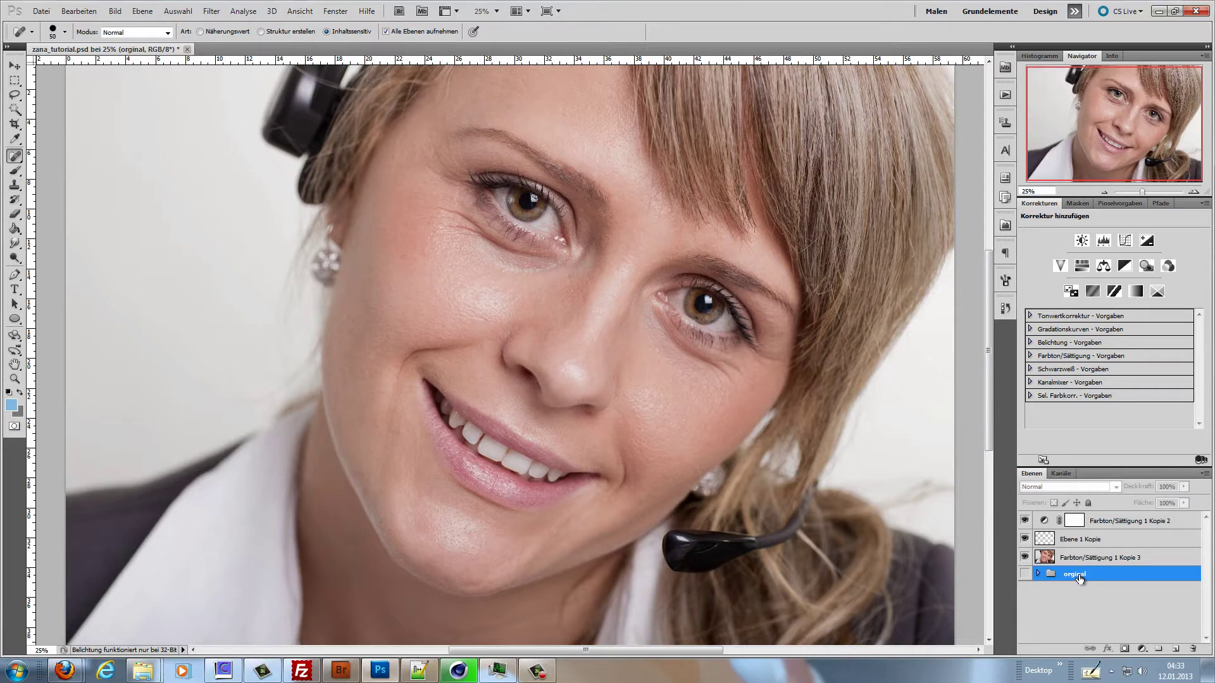
{"action": "left_click", "coordinate": [1092, 560]}
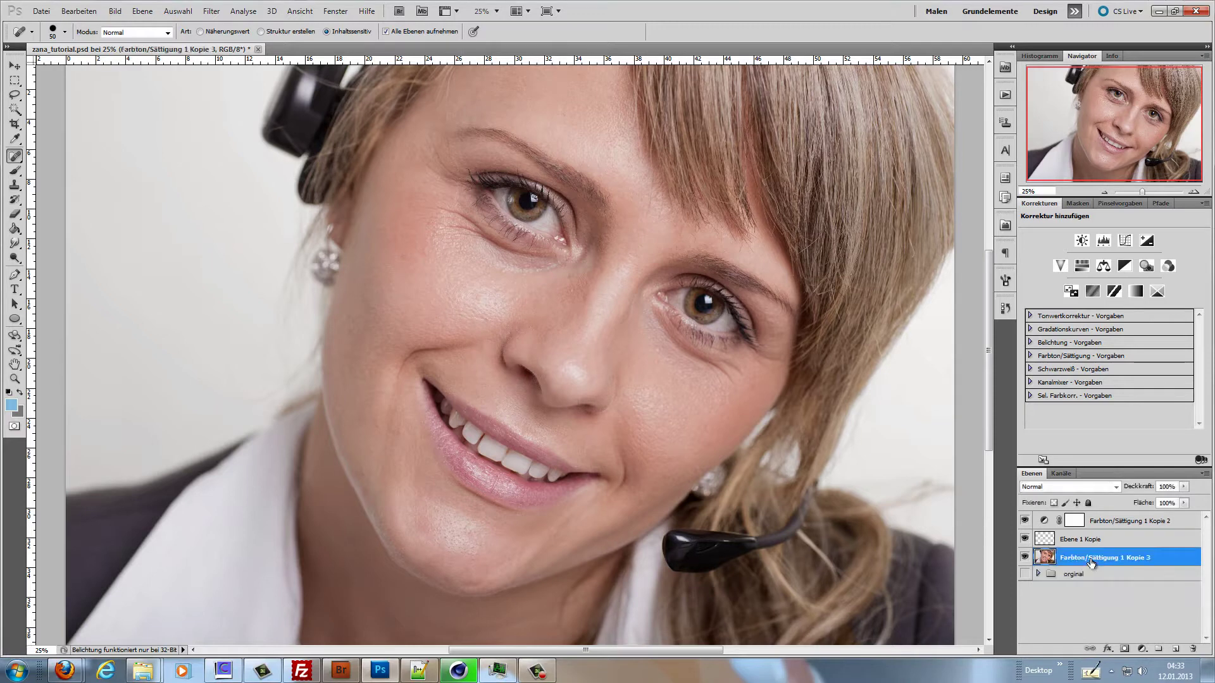
{"action": "left_click", "coordinate": [1119, 520], "text": "shift"}
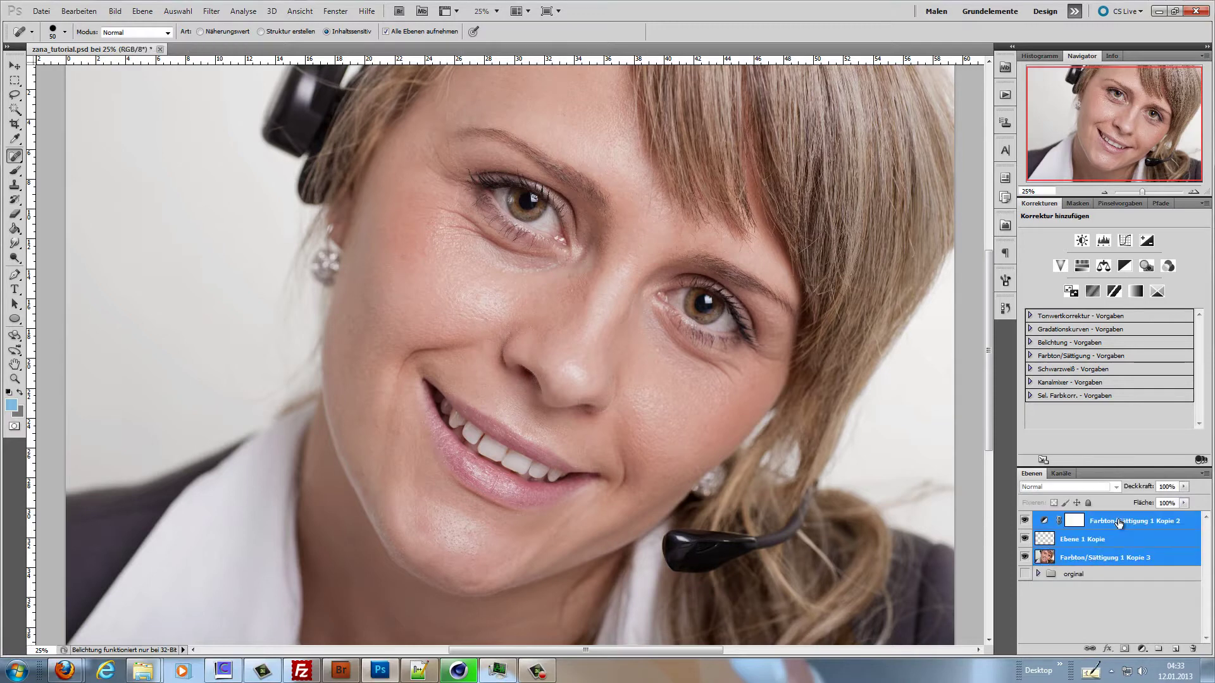
{"action": "right_click", "coordinate": [1119, 521]}
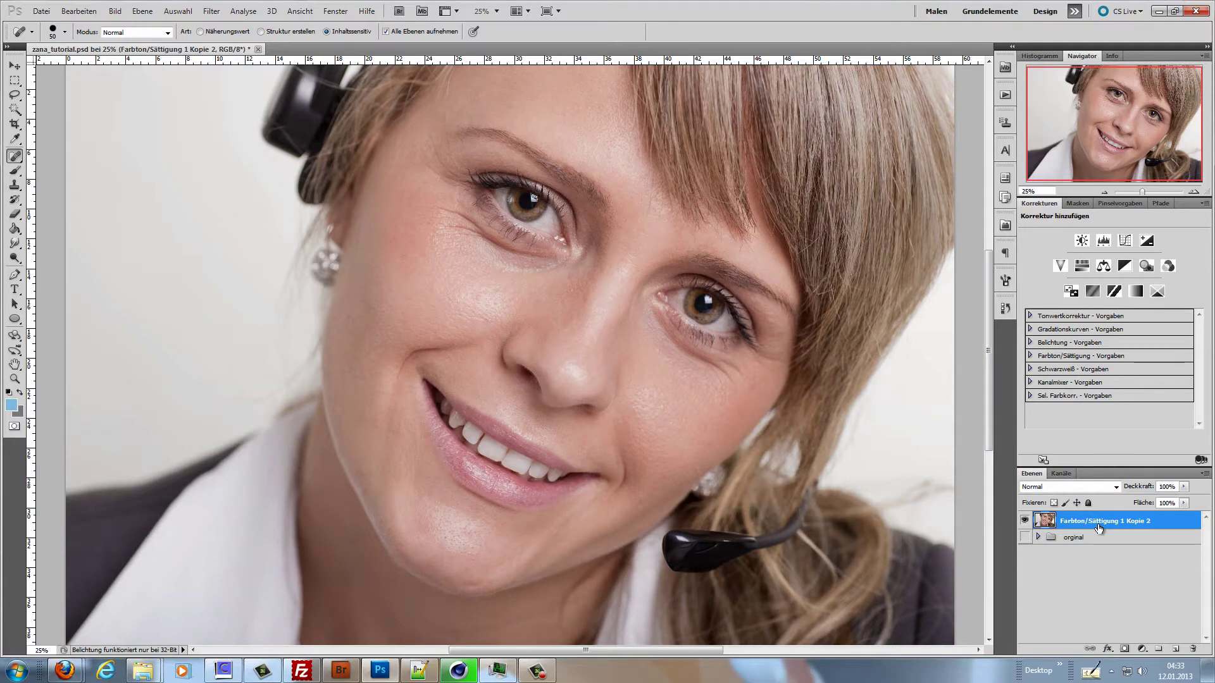
Duplicate the merged layer, set the copy's blend mode to Strahlendes Licht and invert its colors.
{"action": "key", "text": "ctrl+j"}
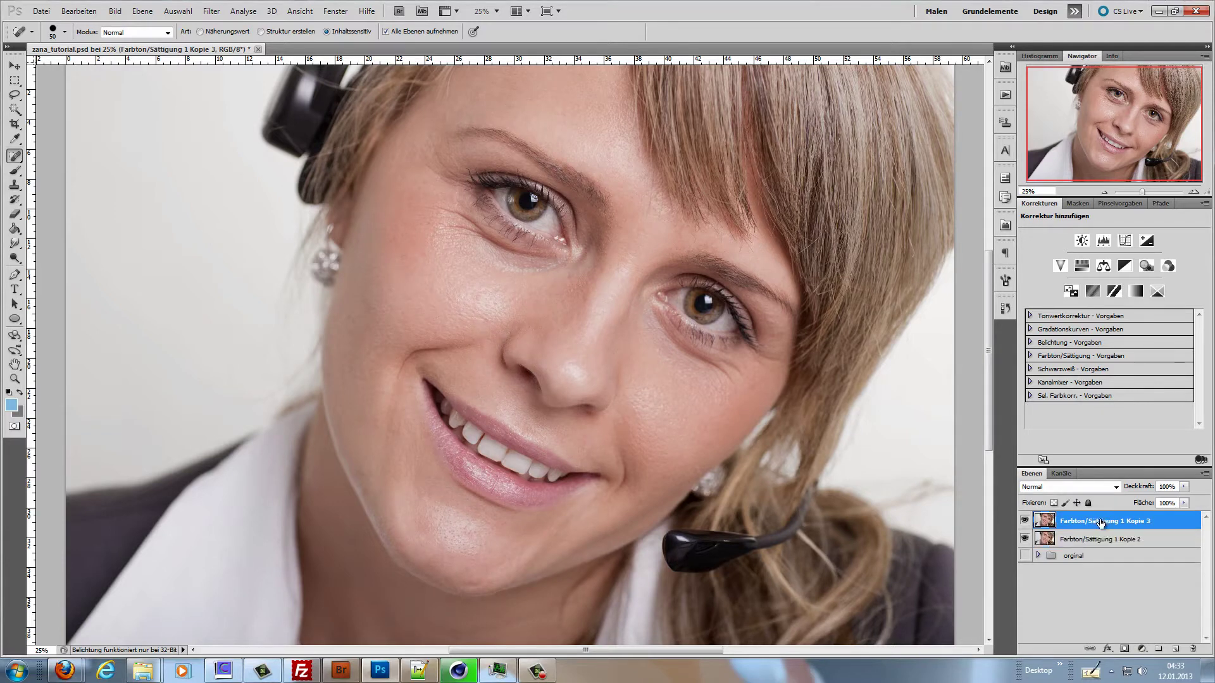
{"action": "left_click", "coordinate": [1101, 487]}
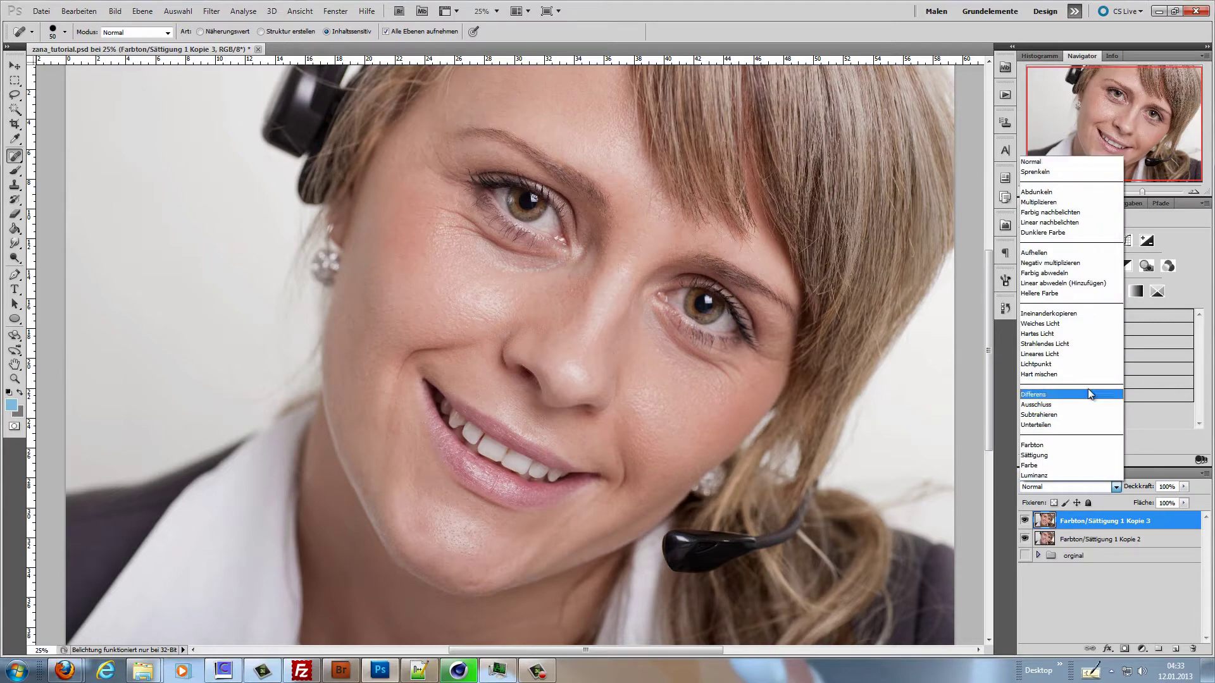
{"action": "left_click", "coordinate": [1067, 345]}
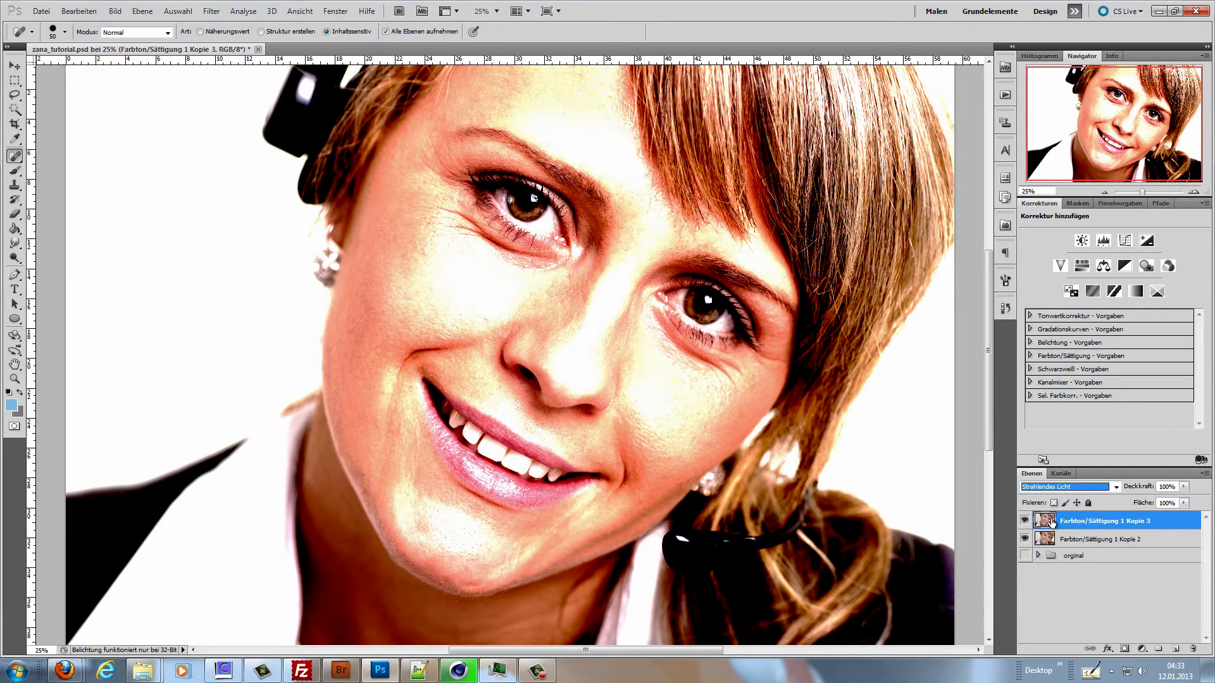
{"action": "key", "text": "ctrl+i"}
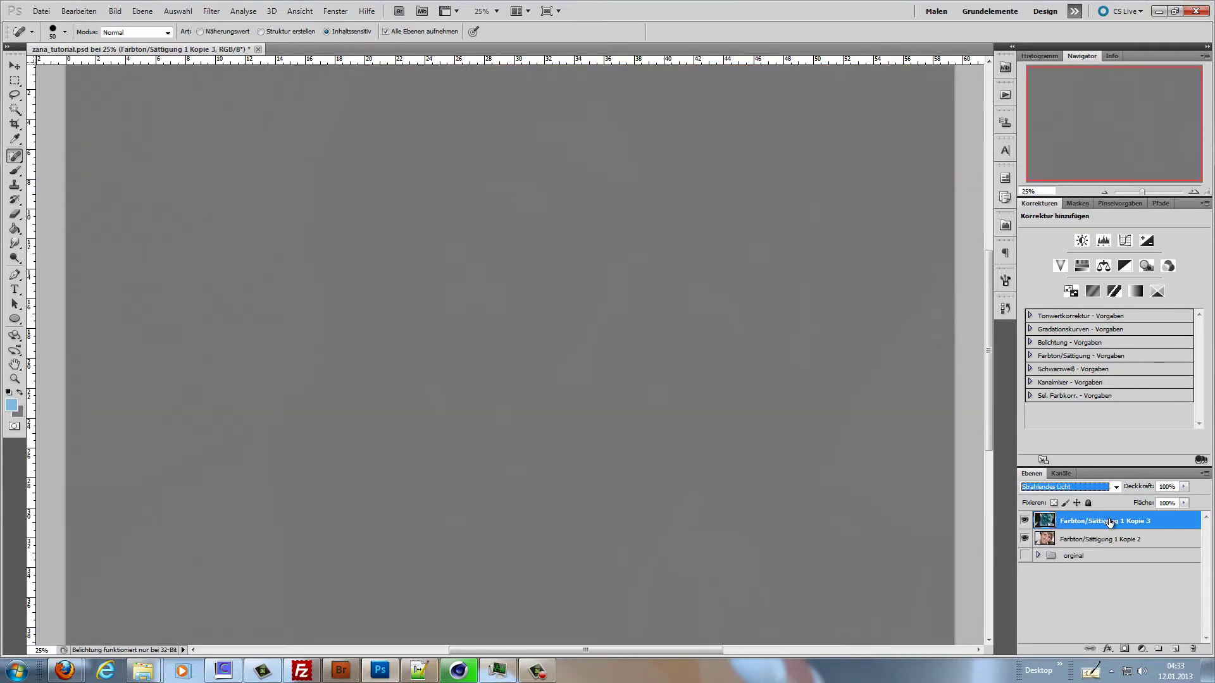
Convert the inverted layer for smart filters and apply a High Pass (Hochpass) filter with a radius of 40 pixels.
{"action": "left_click", "coordinate": [211, 11]}
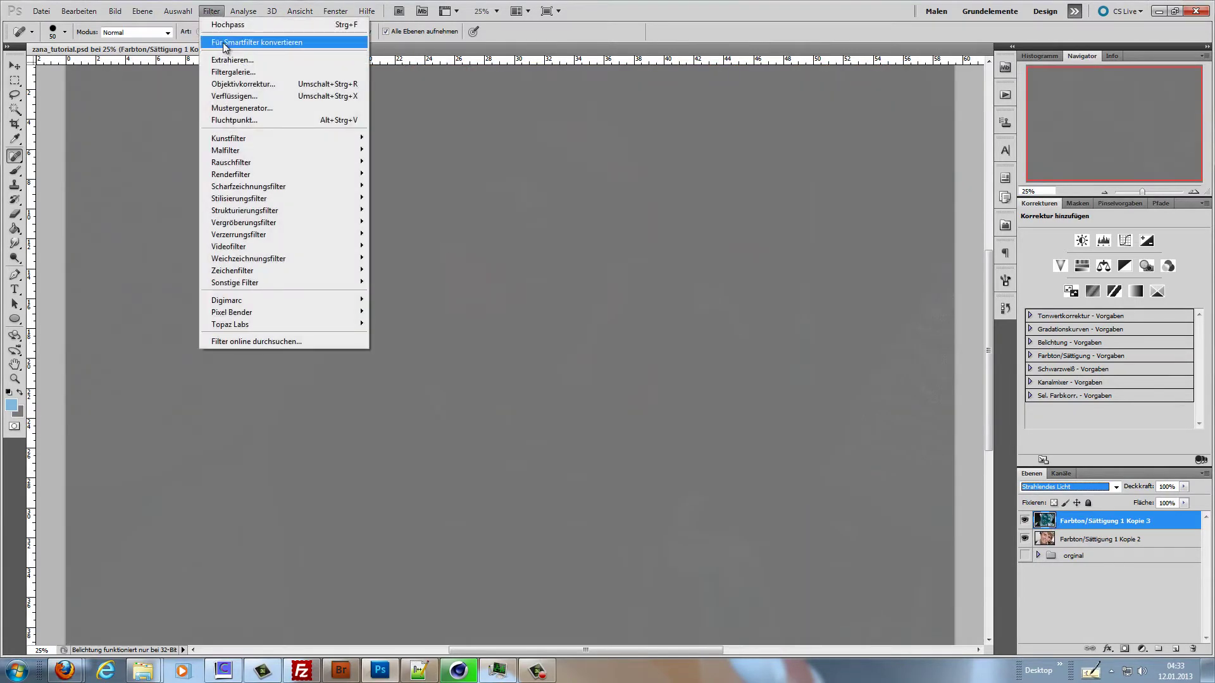
{"action": "left_click", "coordinate": [228, 39]}
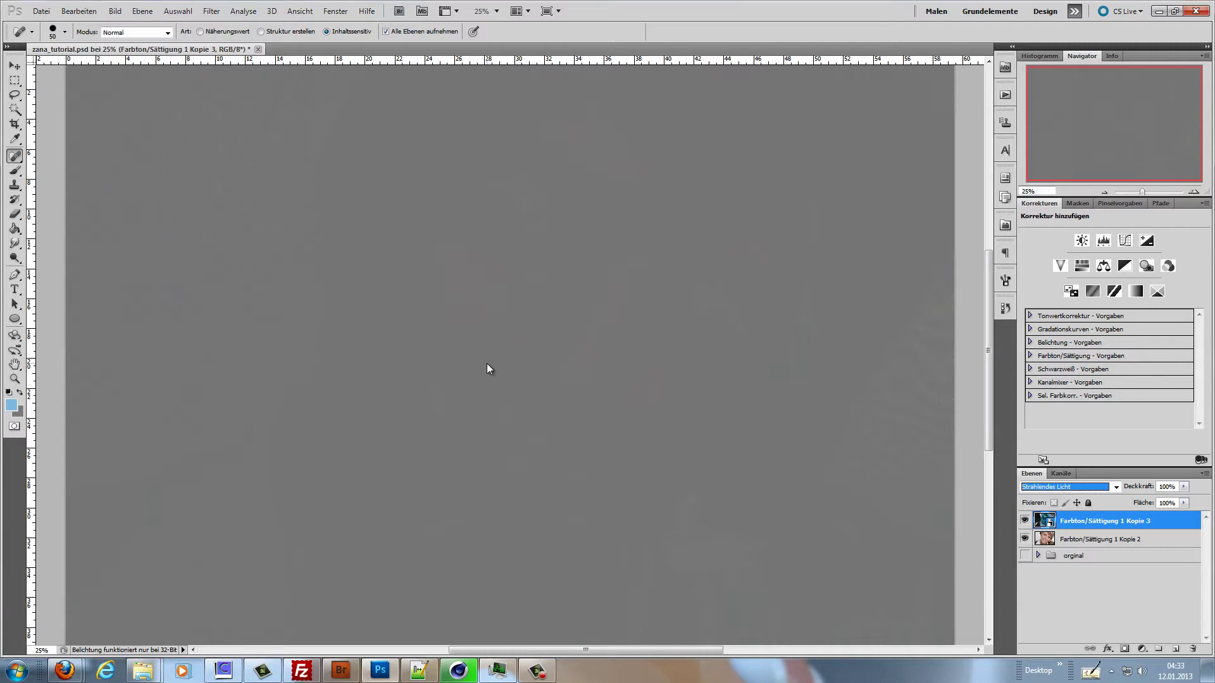
{"action": "left_click", "coordinate": [211, 11]}
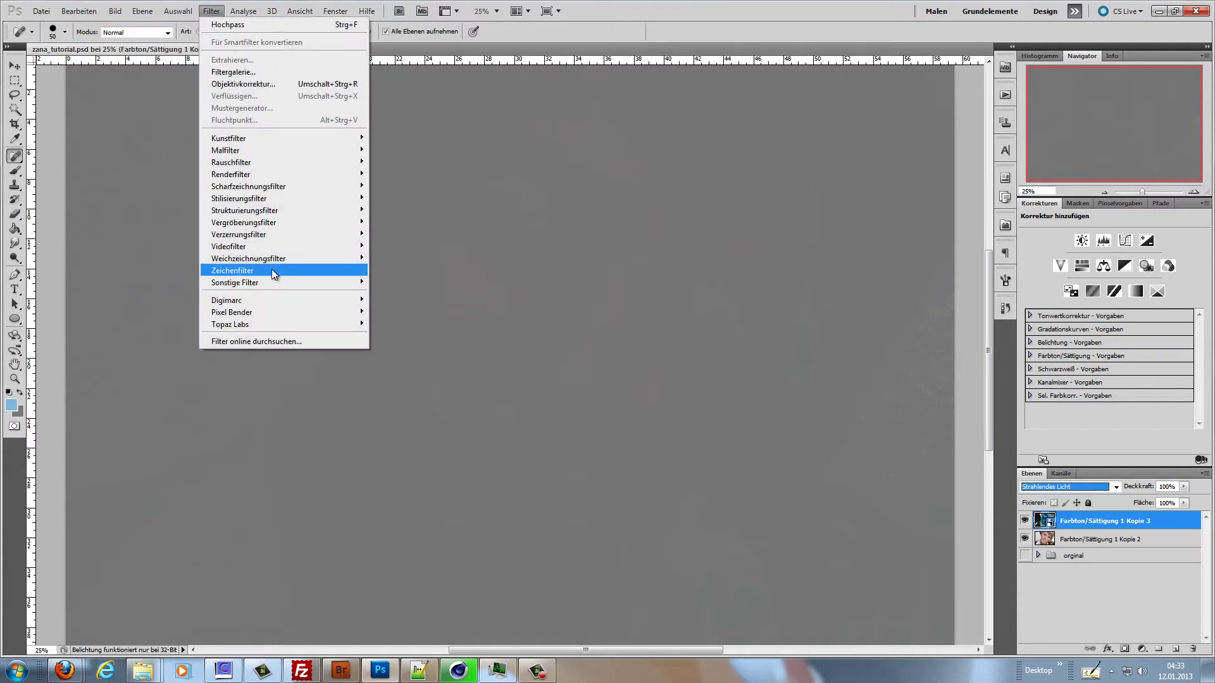
{"action": "mouse_move", "coordinate": [272, 270]}
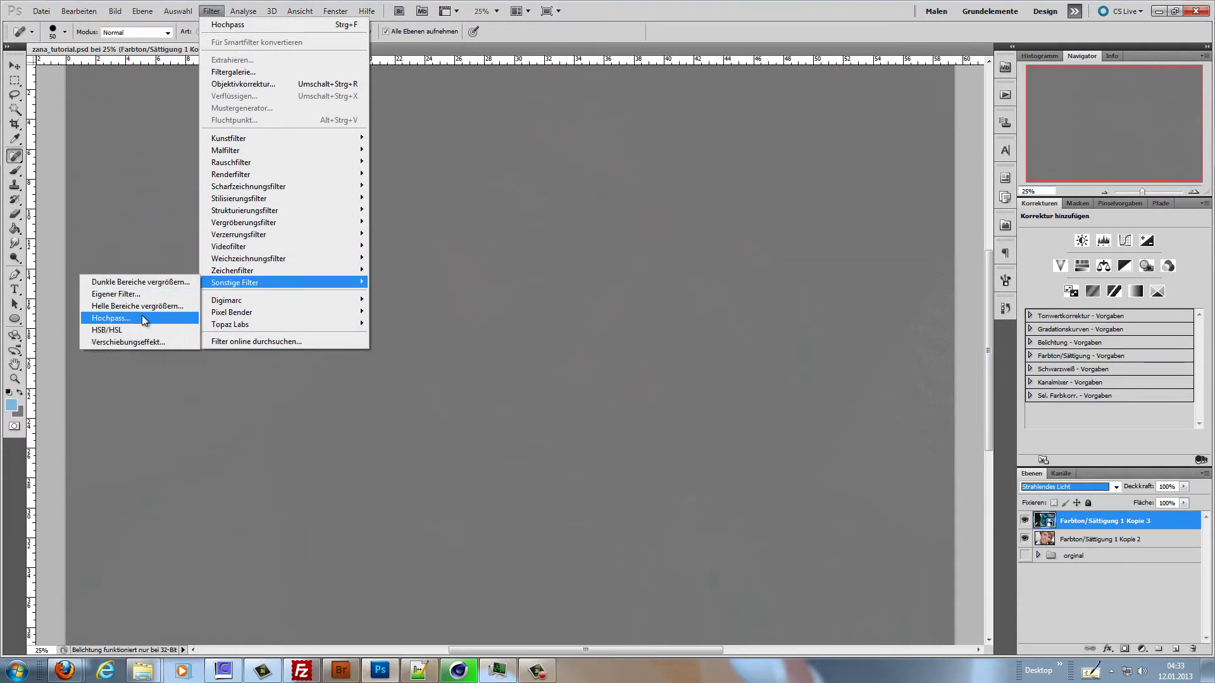
{"action": "left_click", "coordinate": [144, 318]}
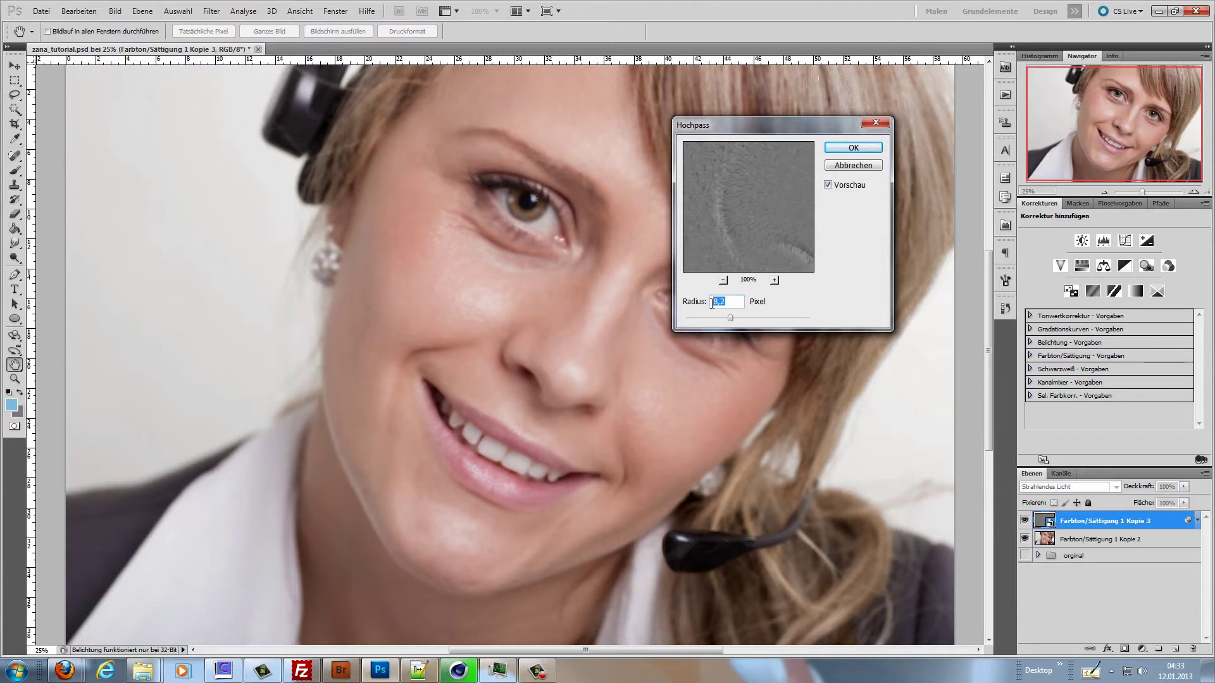
{"action": "type", "text": "40"}
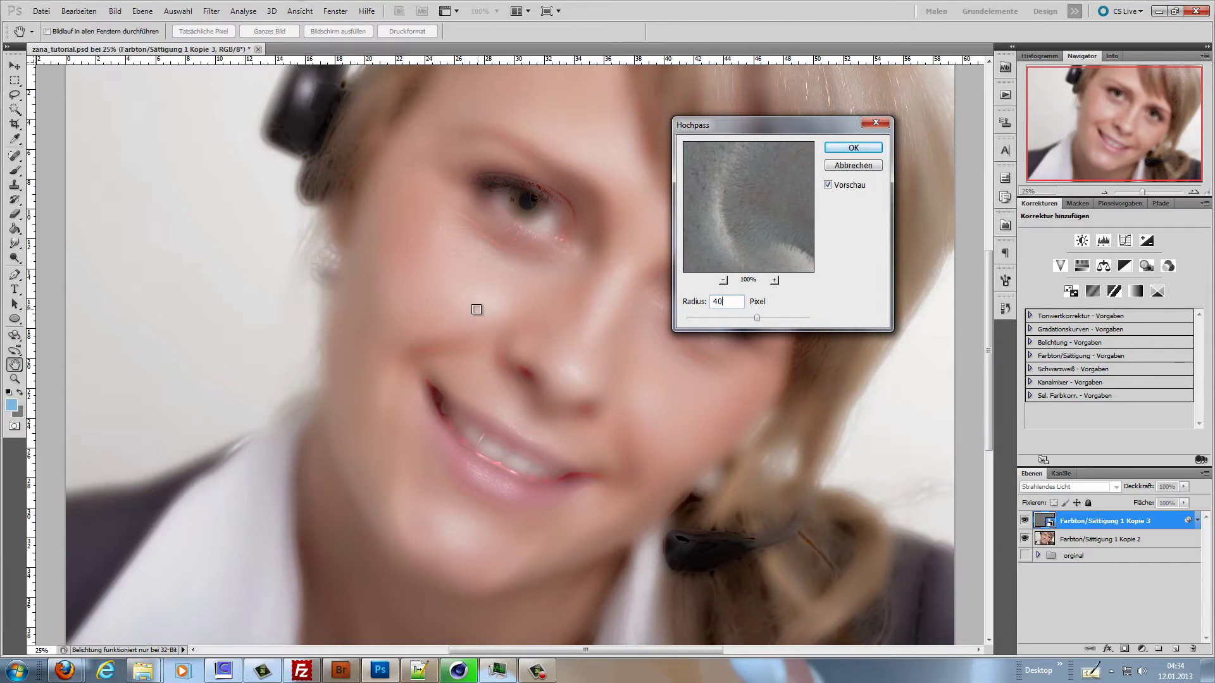
{"action": "left_click", "coordinate": [852, 152]}
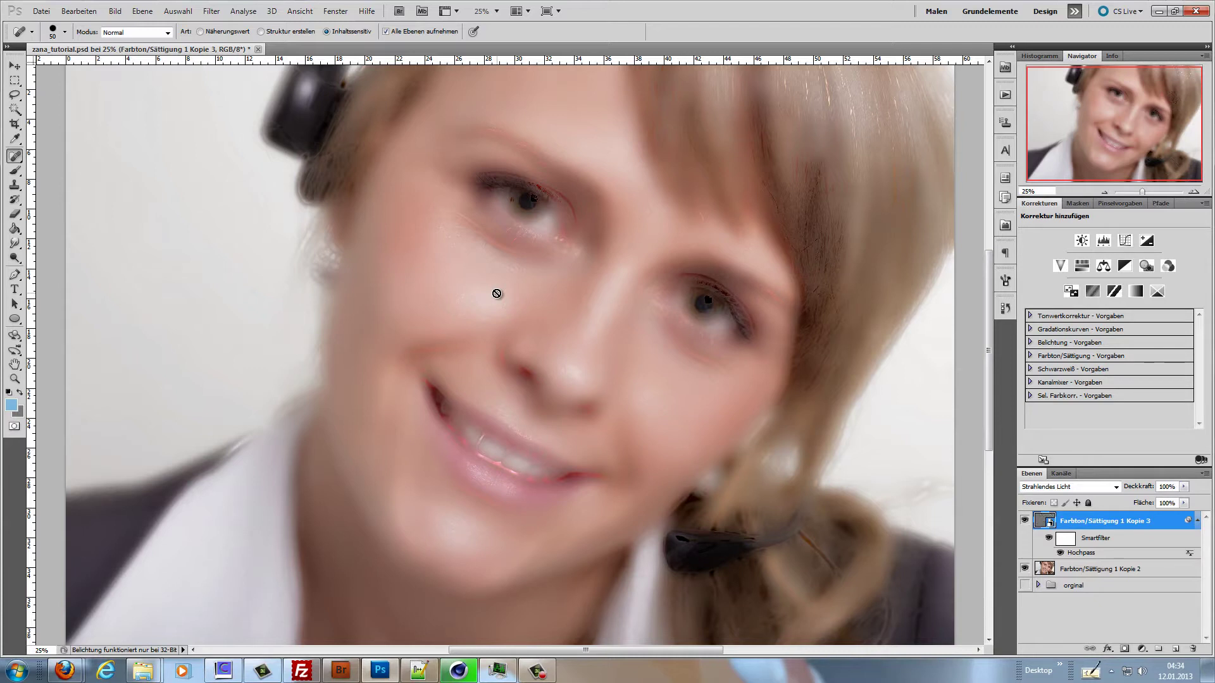
Apply a Gaussian Blur (Gaußscher Weichzeichner) smart filter with a radius of about 3 pixels to the inverted high-pass layer.
{"action": "left_click", "coordinate": [210, 11]}
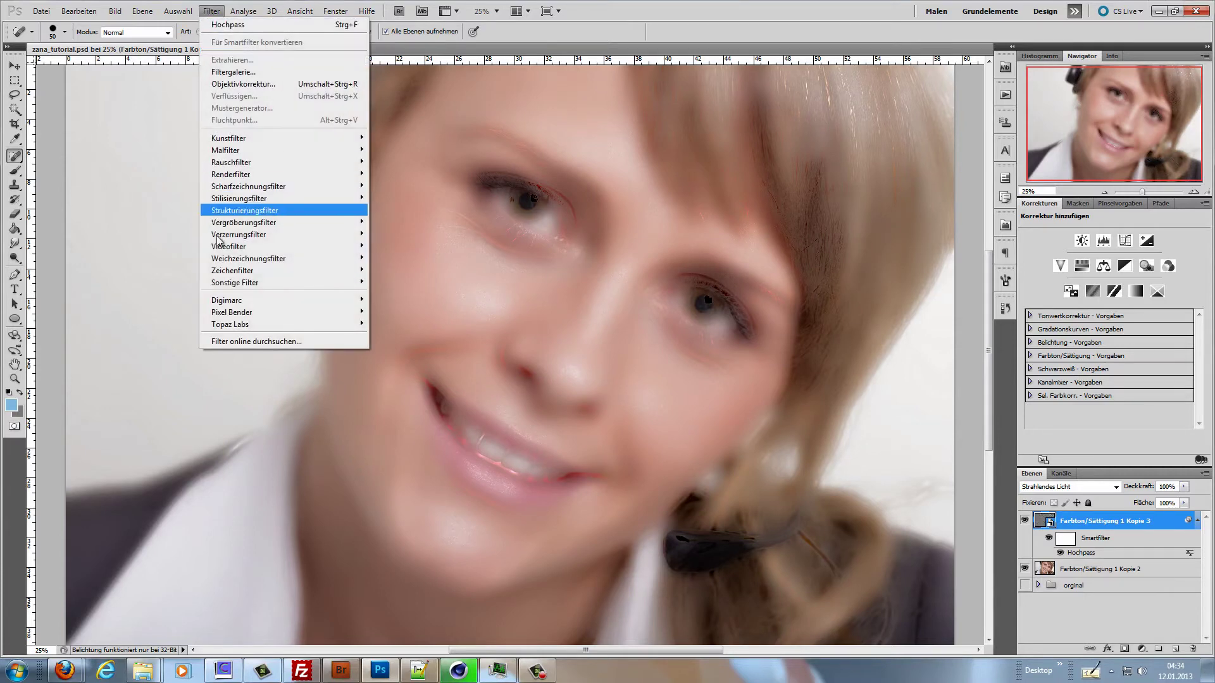
{"action": "mouse_move", "coordinate": [248, 261]}
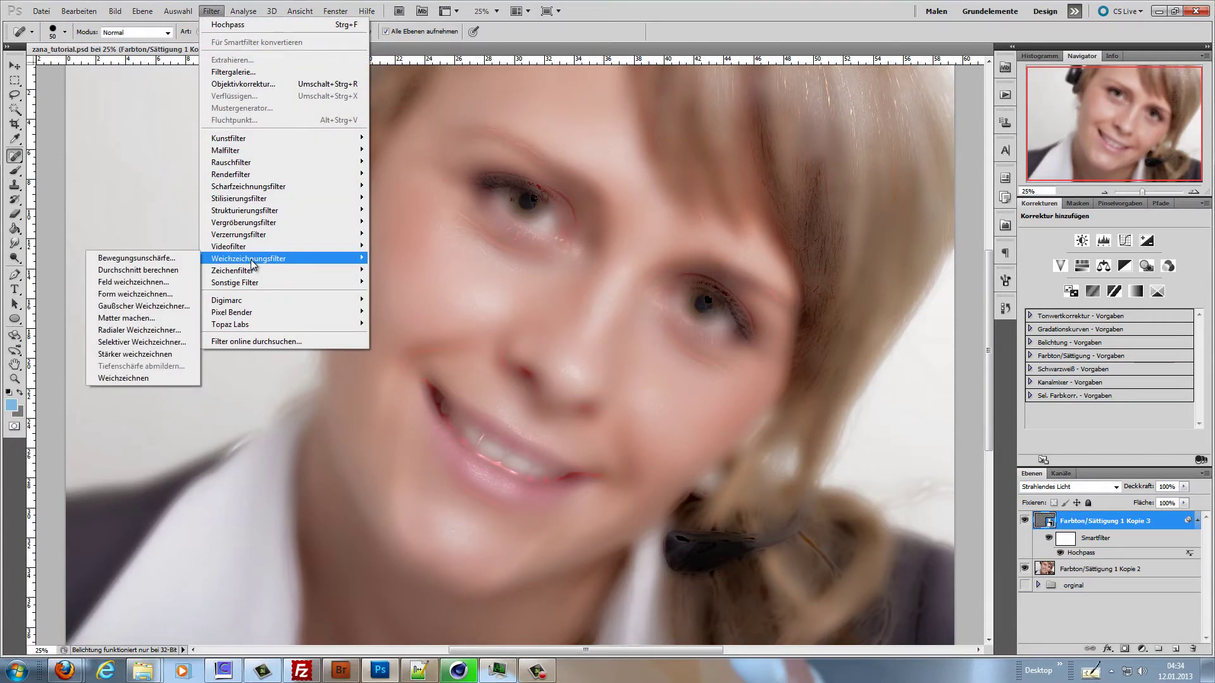
{"action": "left_click", "coordinate": [159, 308]}
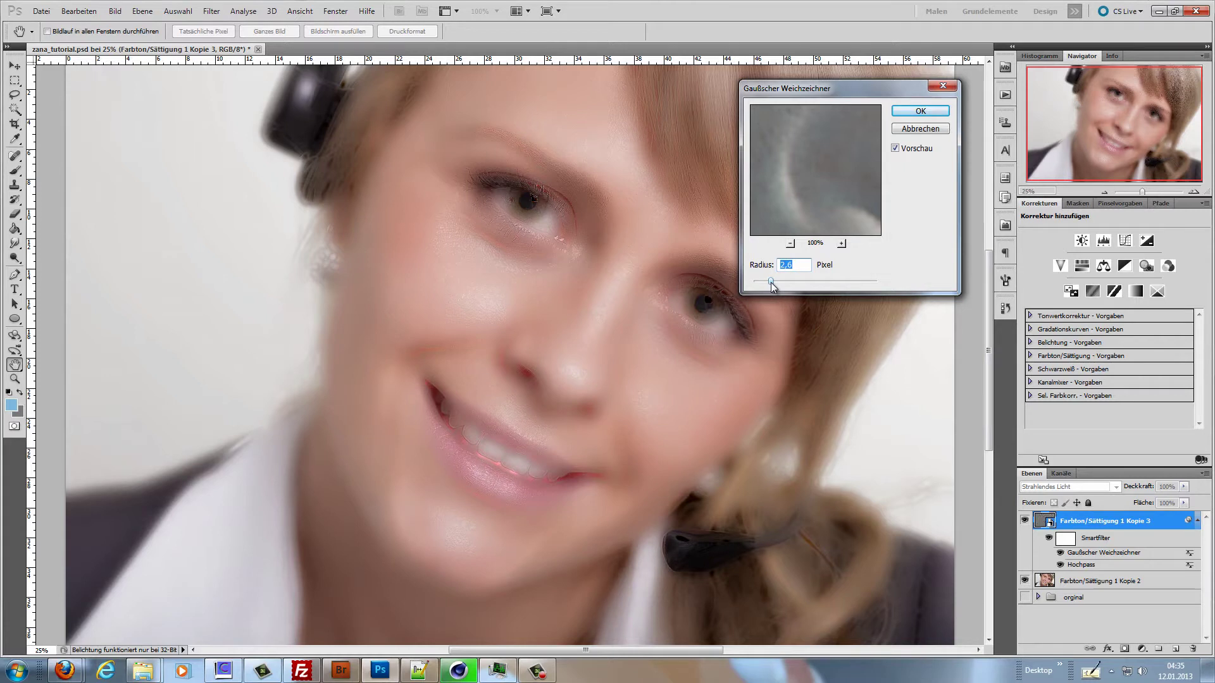
{"action": "left_click_drag", "start_coordinate": [770, 282], "coordinate": [777, 282]}
{"action": "left_click", "coordinate": [841, 244]}
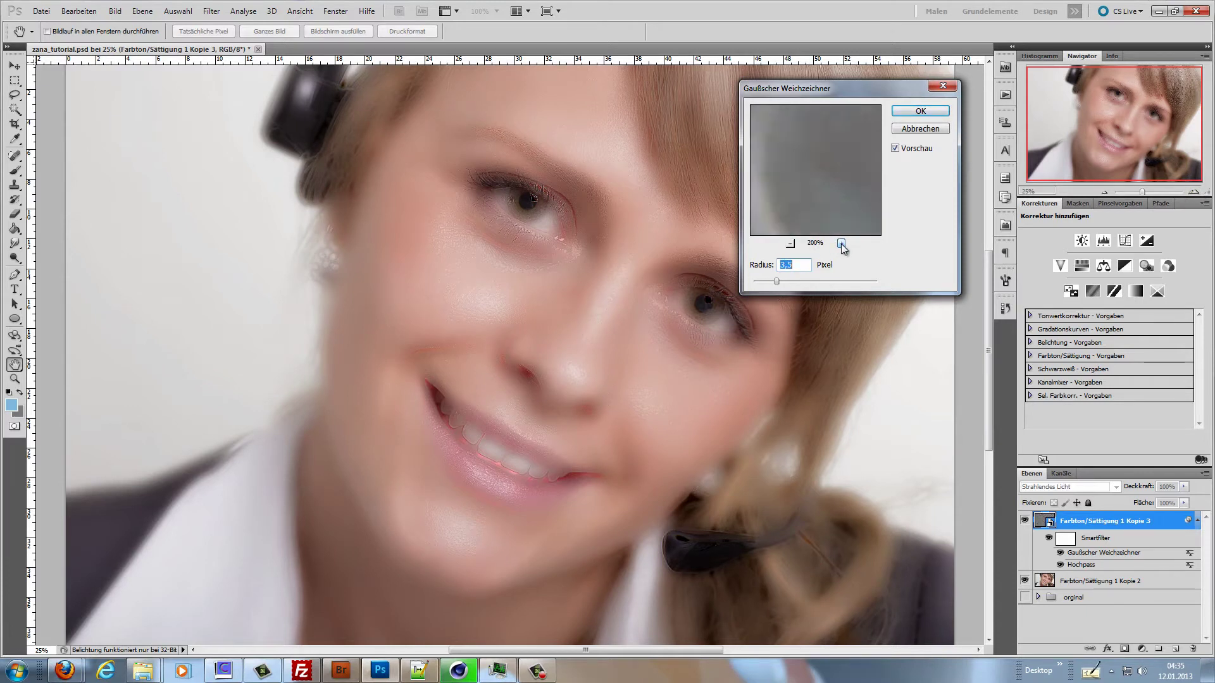
{"action": "left_click", "coordinate": [791, 244]}
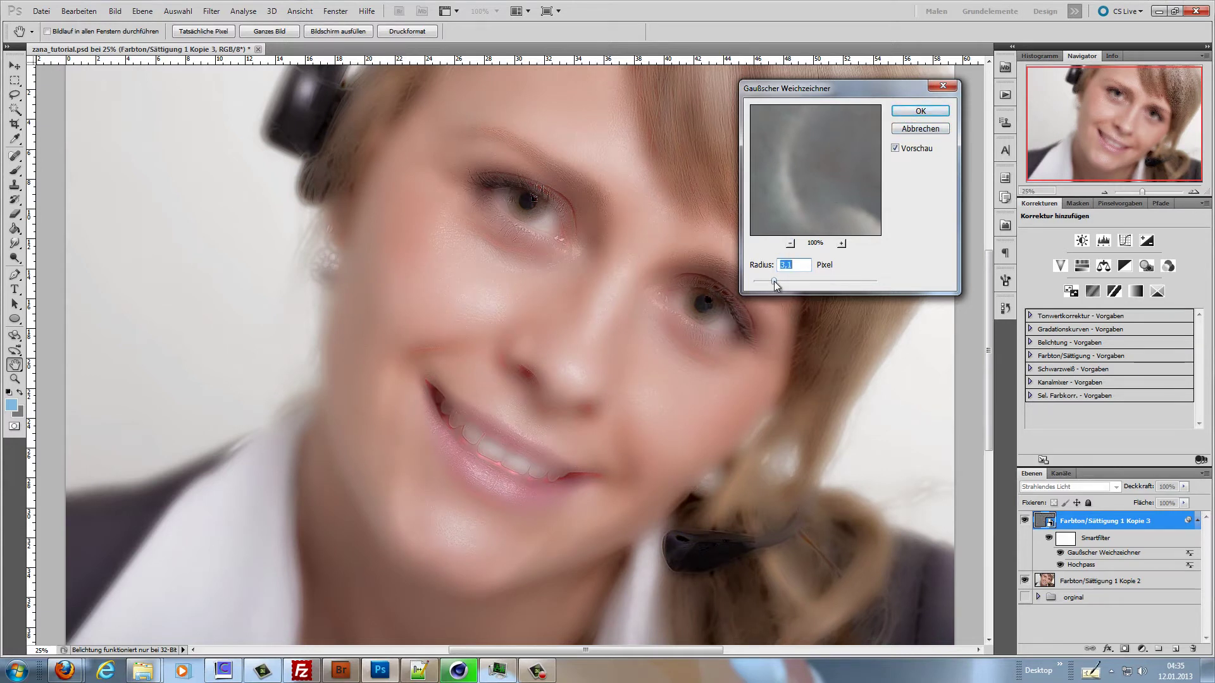
{"action": "left_click_drag", "start_coordinate": [773, 281], "coordinate": [772, 281]}
{"action": "left_click", "coordinate": [920, 111]}
{"action": "key", "text": "j"}
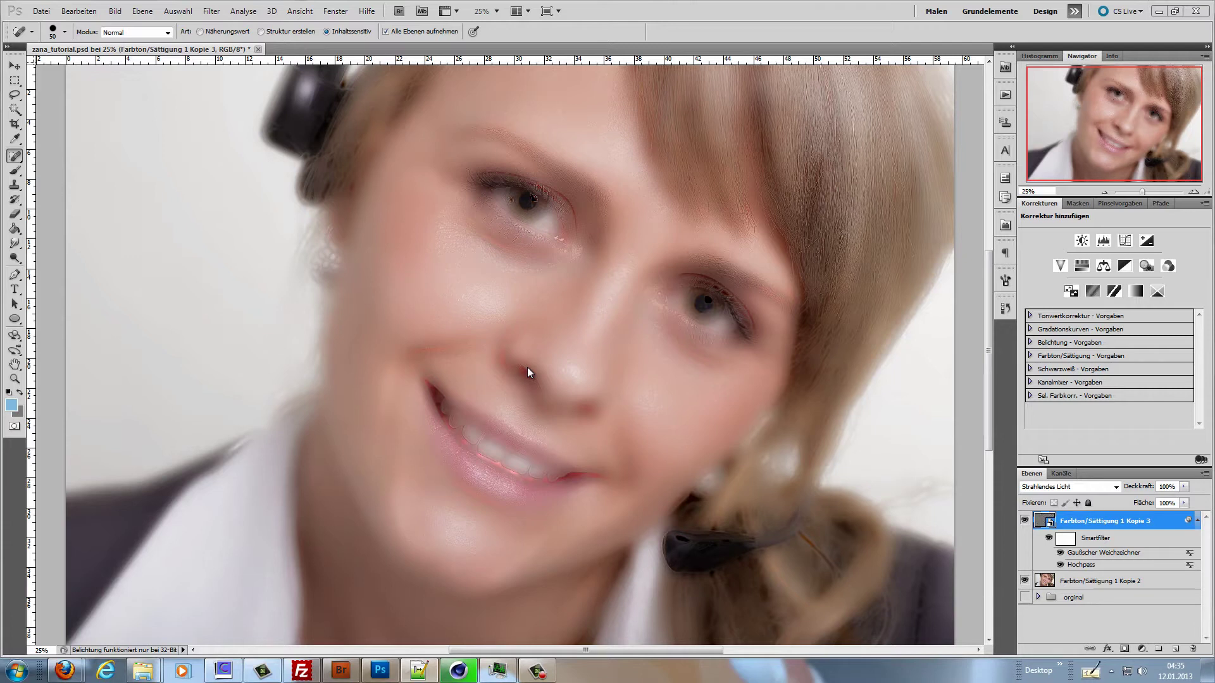
In the high-pass layer's blending options, split the dark slider of Diese Ebene to 0 / 177.
{"action": "left_click", "coordinate": [1160, 520]}
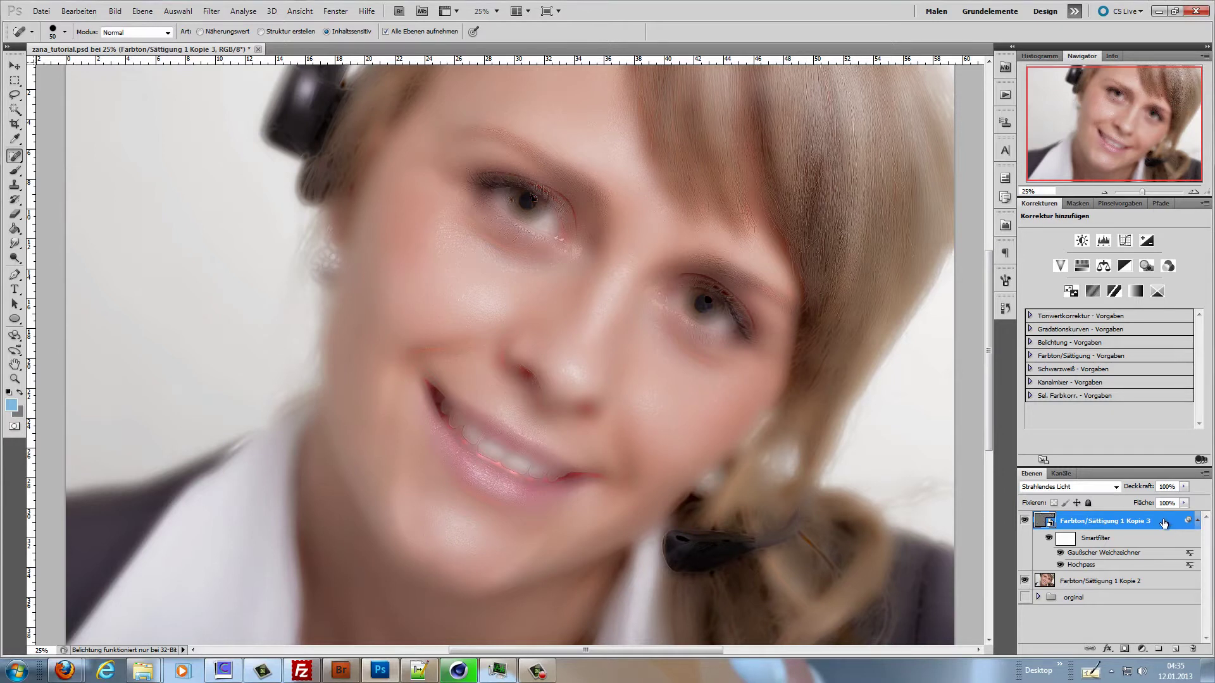
{"action": "double_click", "coordinate": [1163, 523]}
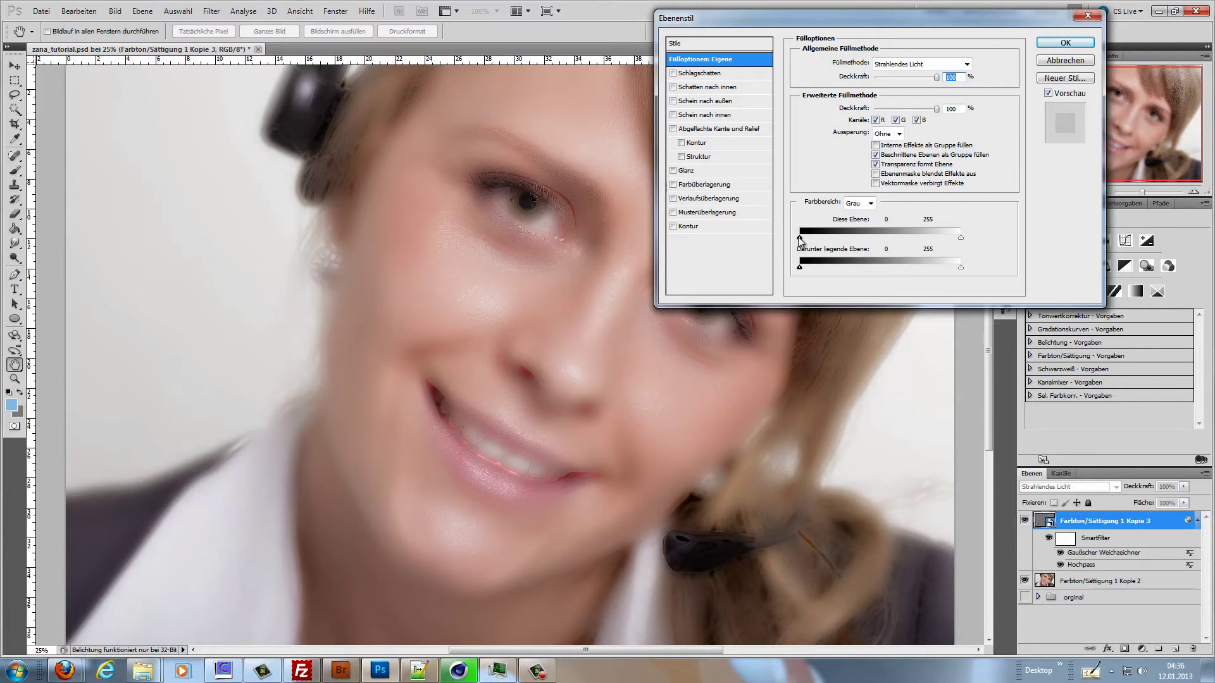
{"action": "key", "text": "alt"}
{"action": "left_click_drag", "start_coordinate": [796, 237], "coordinate": [887, 238]}
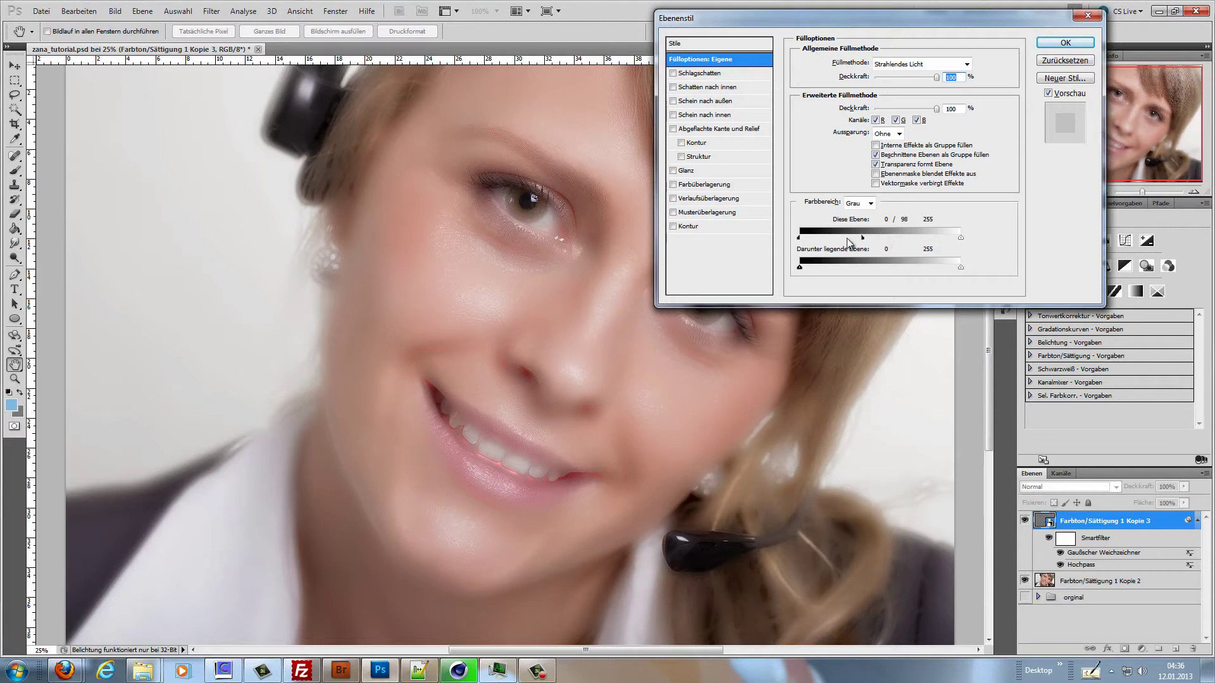
{"action": "mouse_move", "coordinate": [892, 238]}
{"action": "left_mouse_down"}
{"action": "mouse_move", "coordinate": [790, 241]}
{"action": "mouse_move", "coordinate": [890, 238]}
{"action": "mouse_move", "coordinate": [878, 240]}
{"action": "left_mouse_up"}
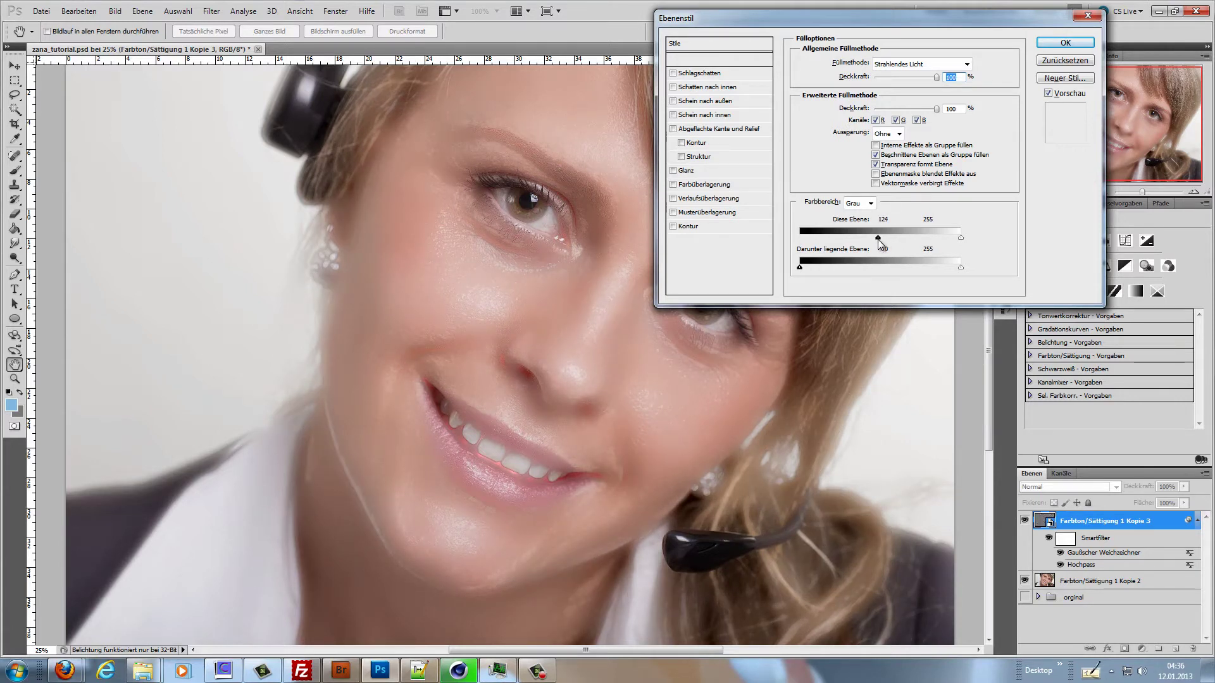
{"action": "mouse_move", "coordinate": [878, 239]}
{"action": "left_mouse_down"}
{"action": "mouse_move", "coordinate": [793, 239]}
{"action": "mouse_move", "coordinate": [870, 238]}
{"action": "left_mouse_up"}
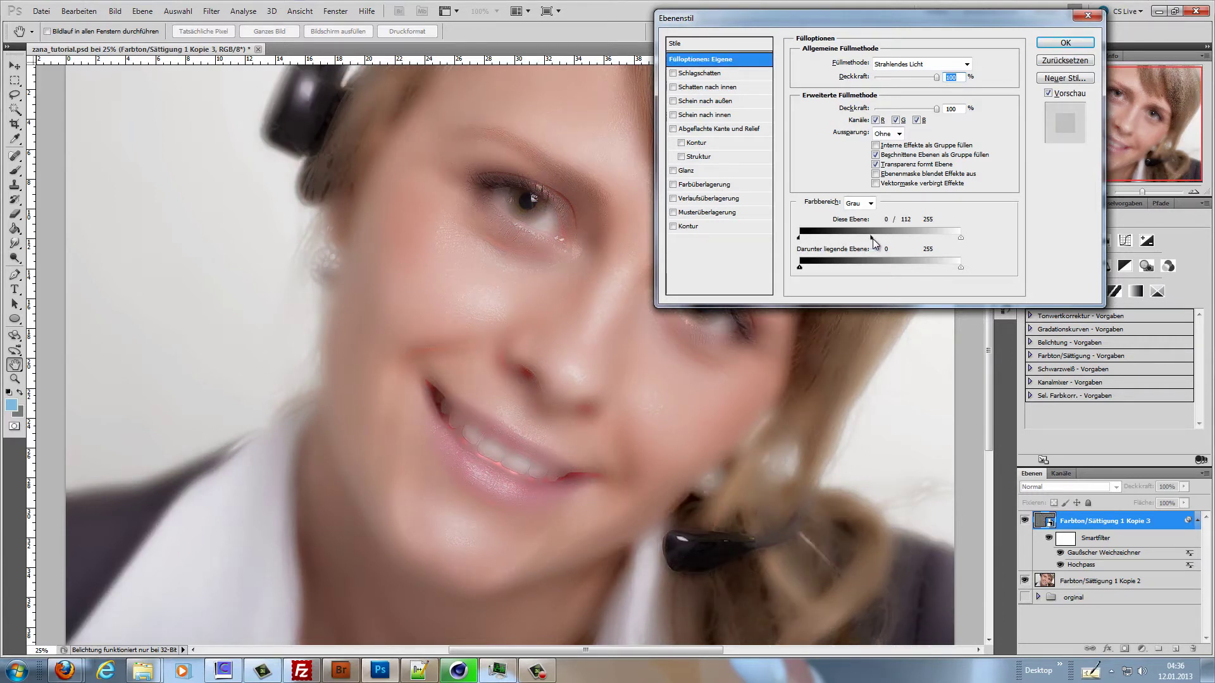
{"action": "key", "text": "alt"}
{"action": "left_click_drag", "start_coordinate": [874, 236], "coordinate": [912, 238]}
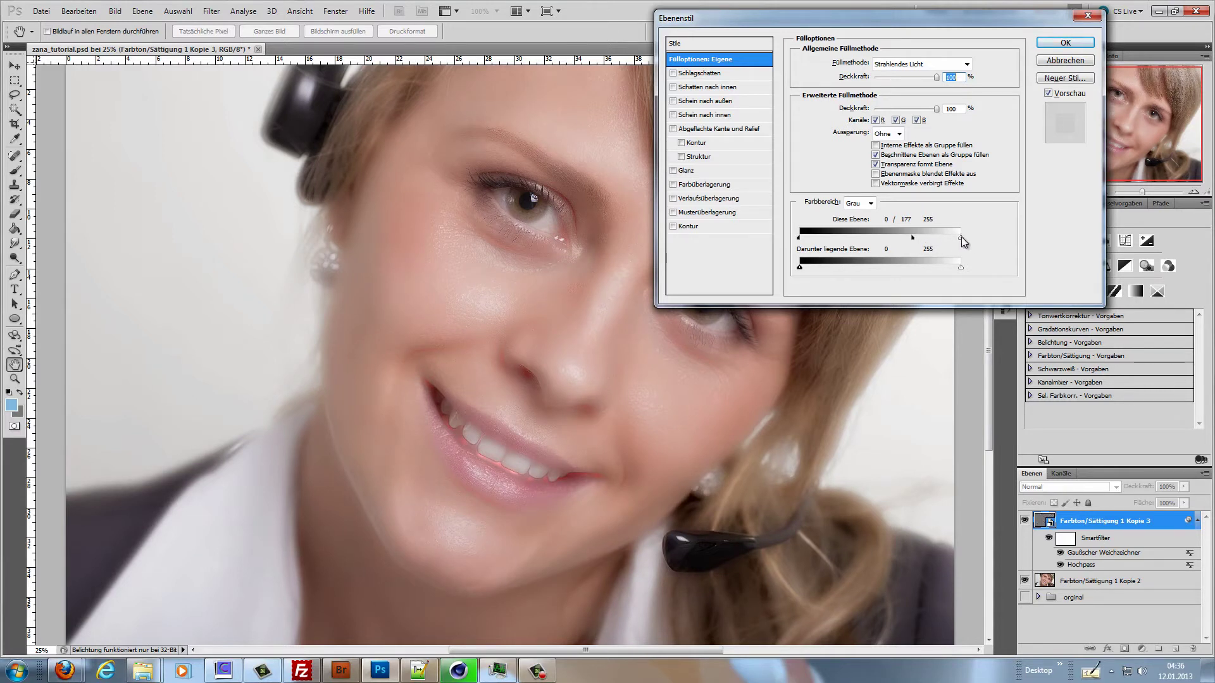
Split the light slider of Diese Ebene to 116 / 255 and apply the blending options.
{"action": "left_click_drag", "start_coordinate": [961, 239], "coordinate": [875, 240]}
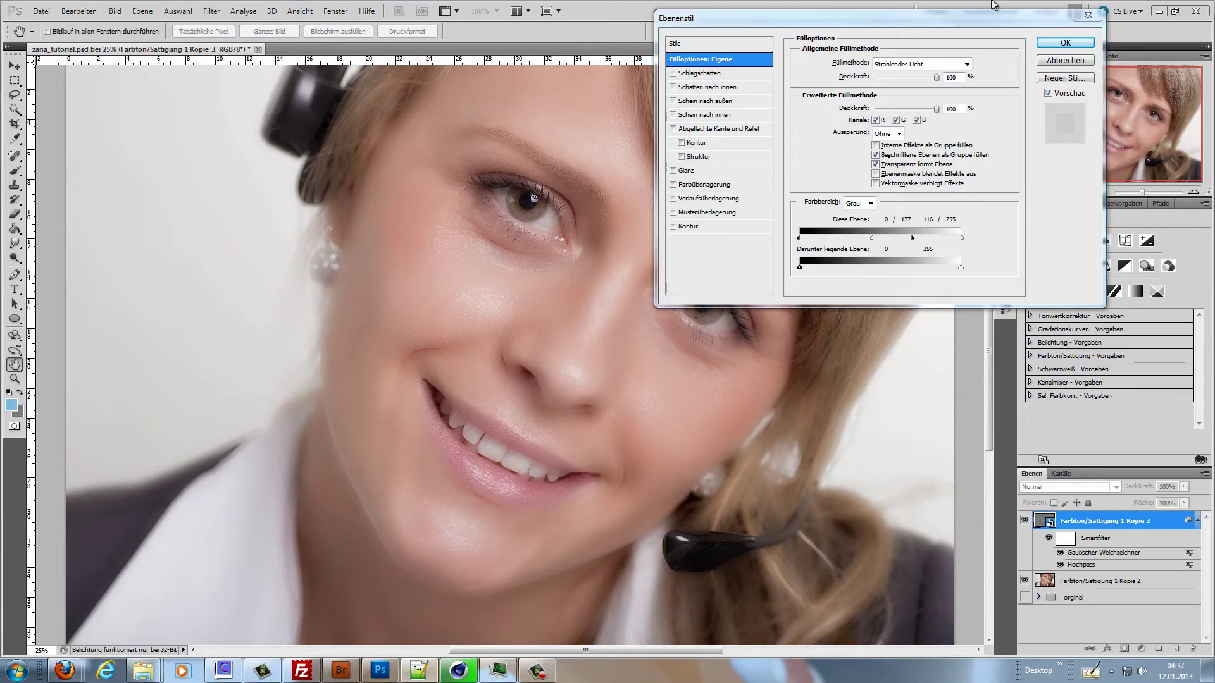
{"action": "left_click", "coordinate": [1057, 43]}
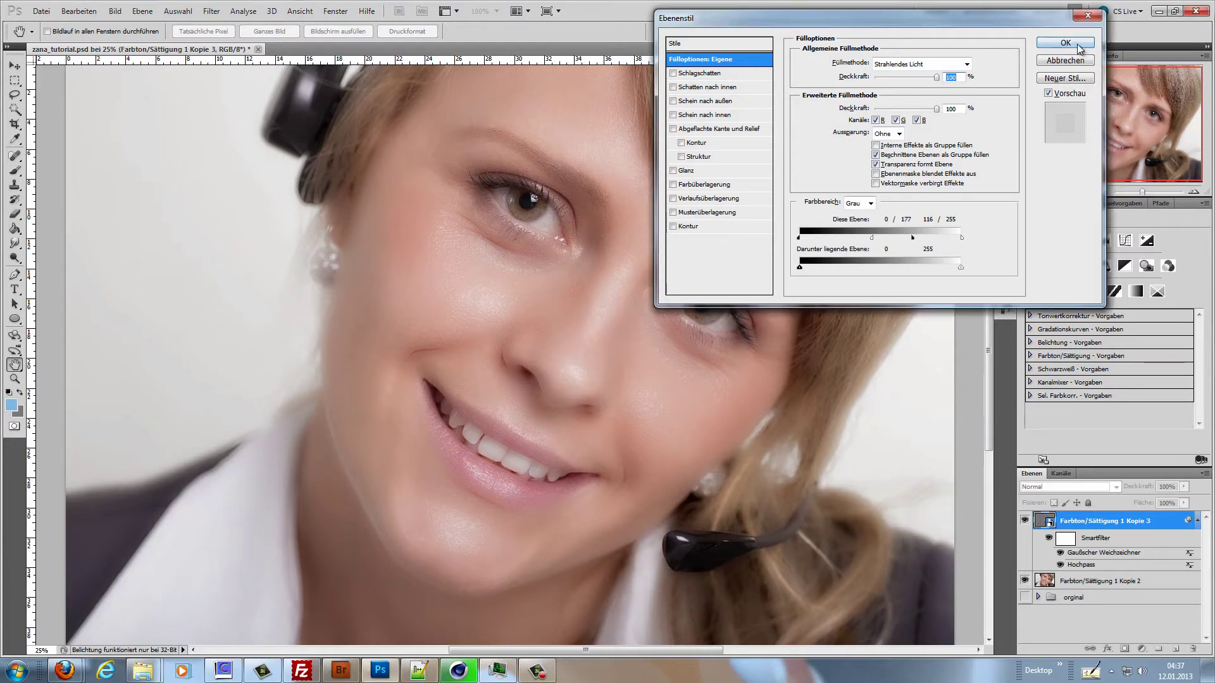
{"action": "left_click", "coordinate": [1058, 43]}
{"action": "key", "text": "j"}
Examine the smoothed skin texture around the nose and cheek at 100% magnification, then return to the 25% view.
{"action": "left_click", "coordinate": [1194, 192]}
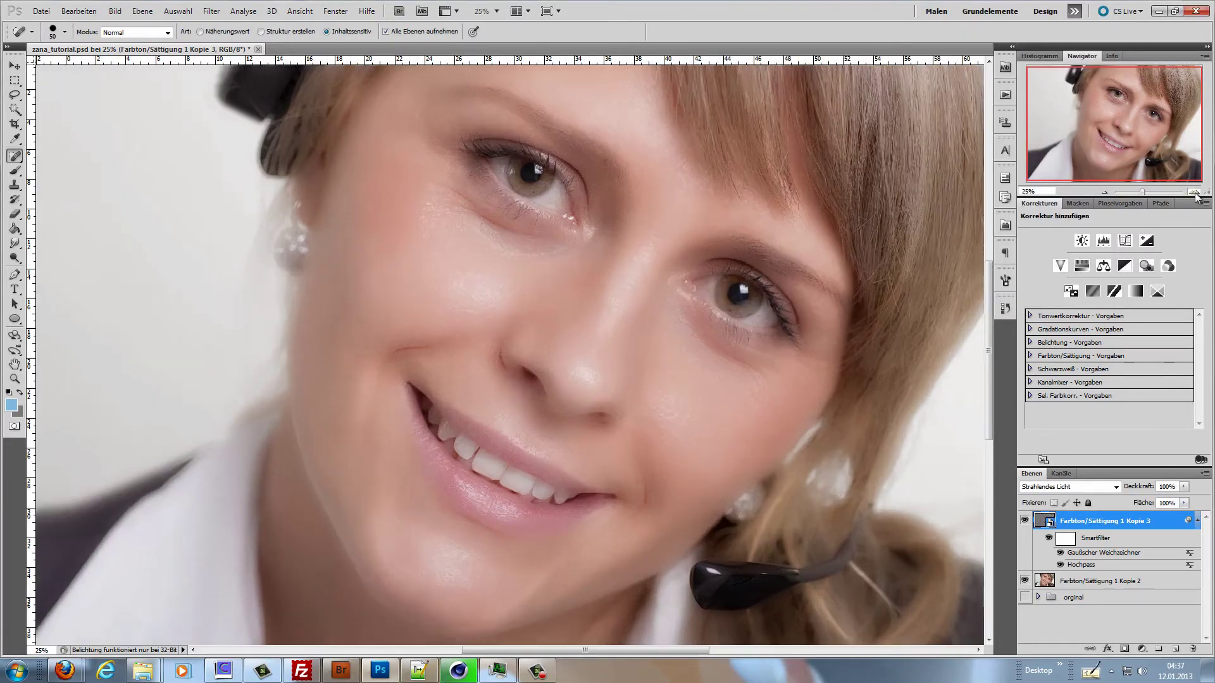
{"action": "left_click", "coordinate": [1194, 193]}
{"action": "left_click", "coordinate": [1195, 192]}
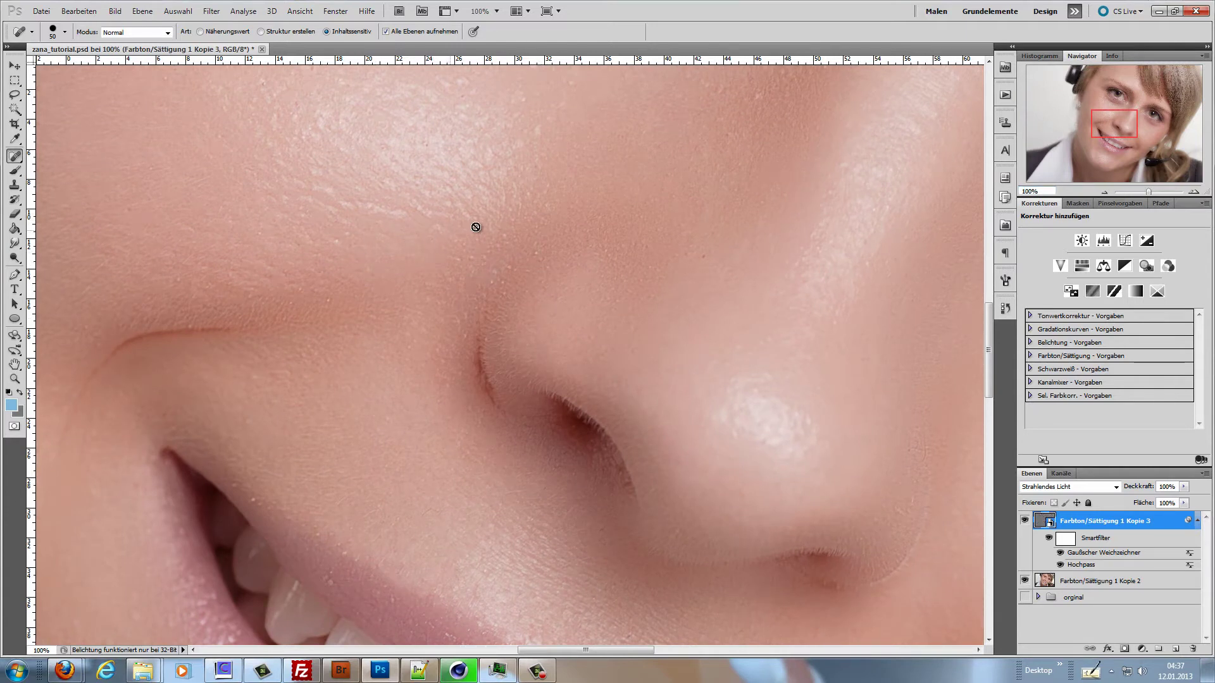
{"action": "scroll", "coordinate": [507, 231], "scroll_direction": "down", "scroll_amount": 1}
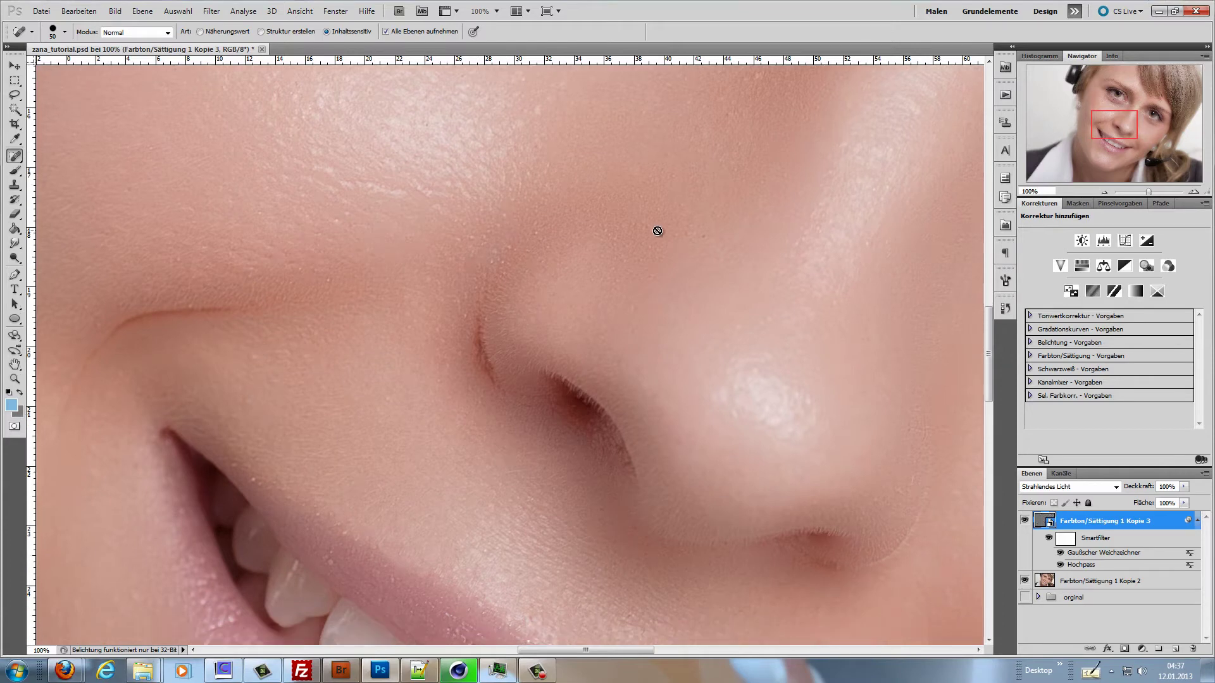
{"action": "left_click", "coordinate": [1106, 193]}
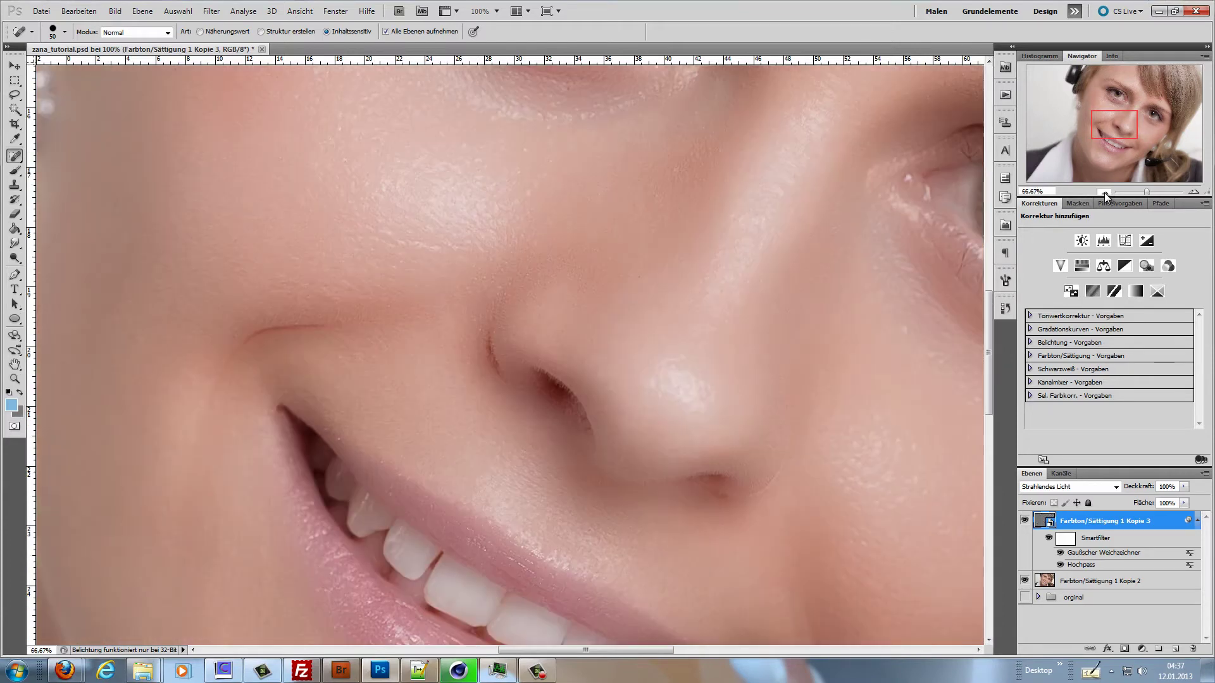
{"action": "left_click", "coordinate": [1106, 193]}
{"action": "left_click", "coordinate": [1106, 193]}
{"action": "left_click", "coordinate": [1106, 193]}
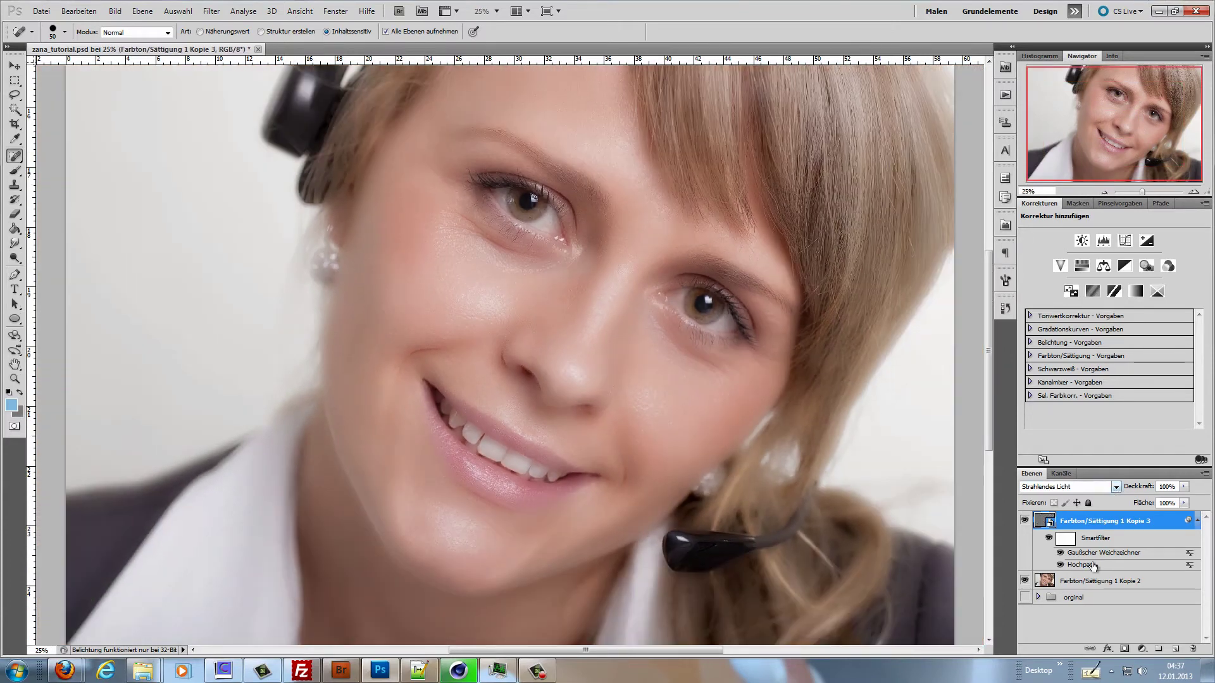
Duplicate the layer "Farbton/Sättigung 1 Kopie 2" to the top of the stack and convert the copy for smart filters.
{"action": "left_click", "coordinate": [1118, 581]}
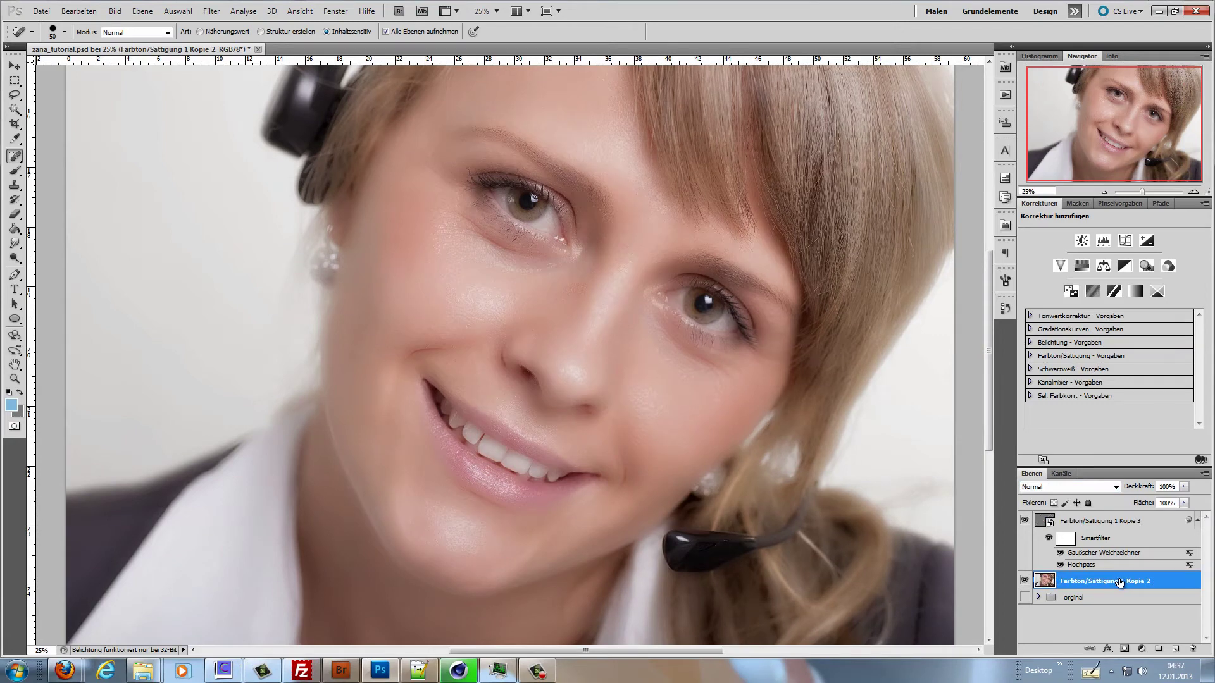
{"action": "left_click_drag", "start_coordinate": [1120, 581], "coordinate": [1119, 516]}
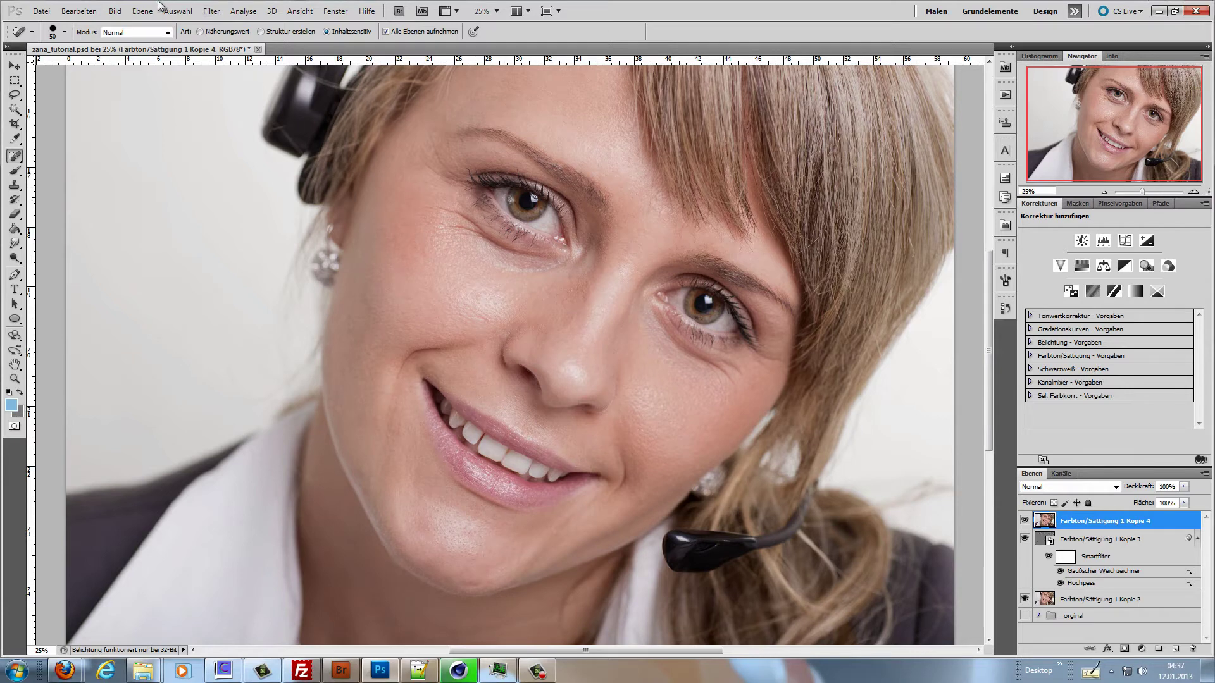
{"action": "left_click", "coordinate": [212, 12]}
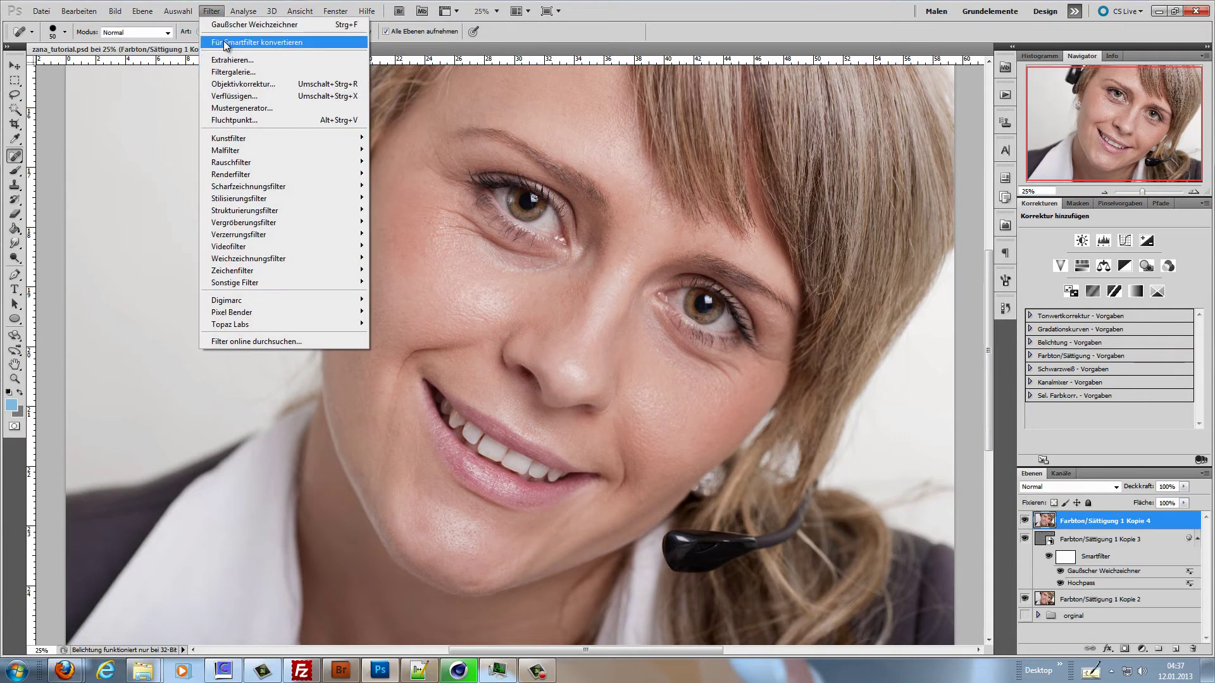
{"action": "left_click", "coordinate": [225, 42]}
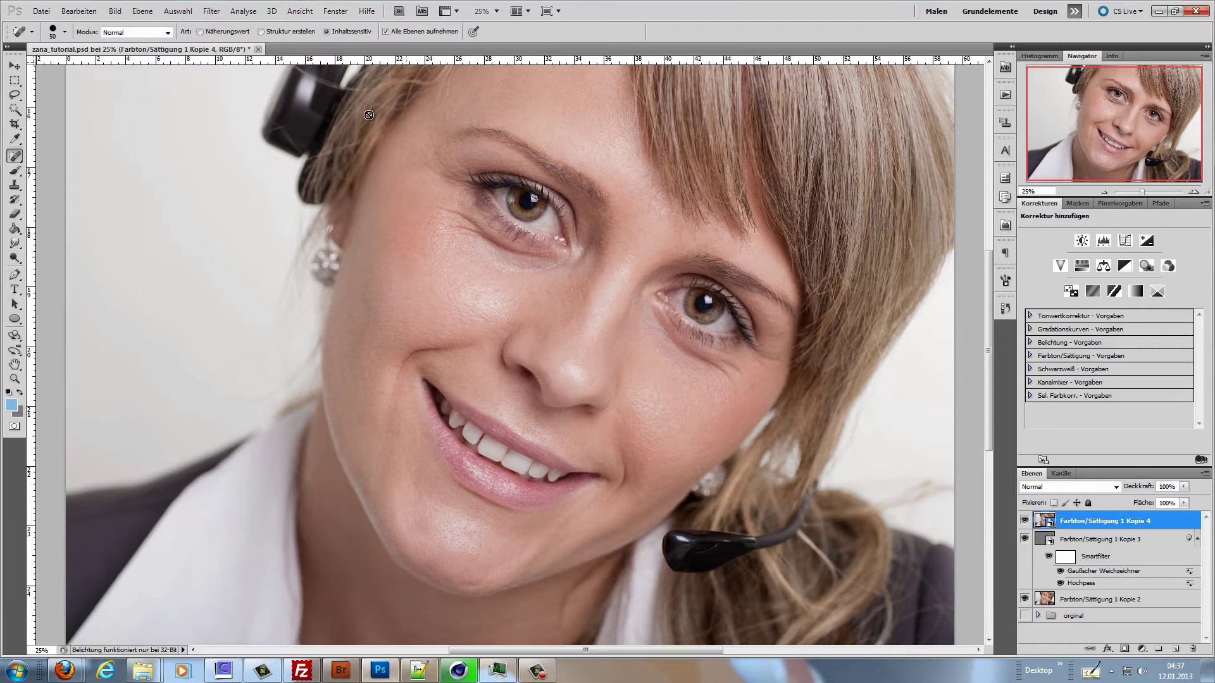
Apply a High Pass (Hochpass) filter with a radius of about 8.5 pixels to the new top layer.
{"action": "left_click", "coordinate": [212, 11]}
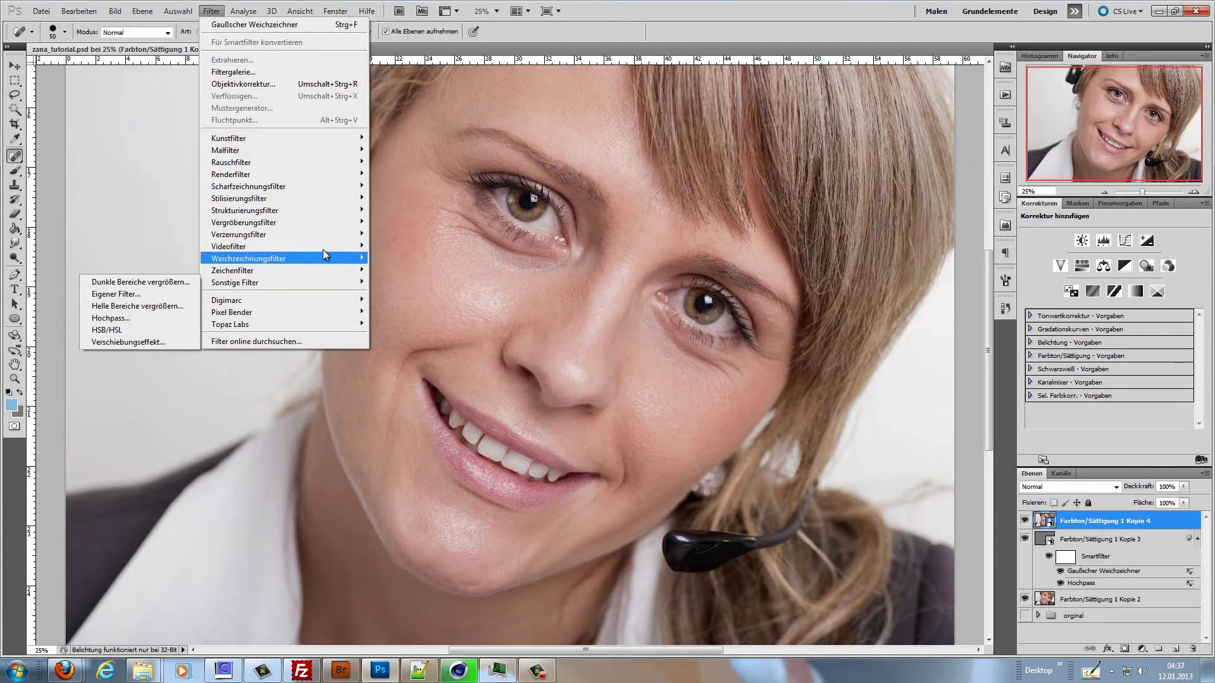
{"action": "mouse_move", "coordinate": [321, 271]}
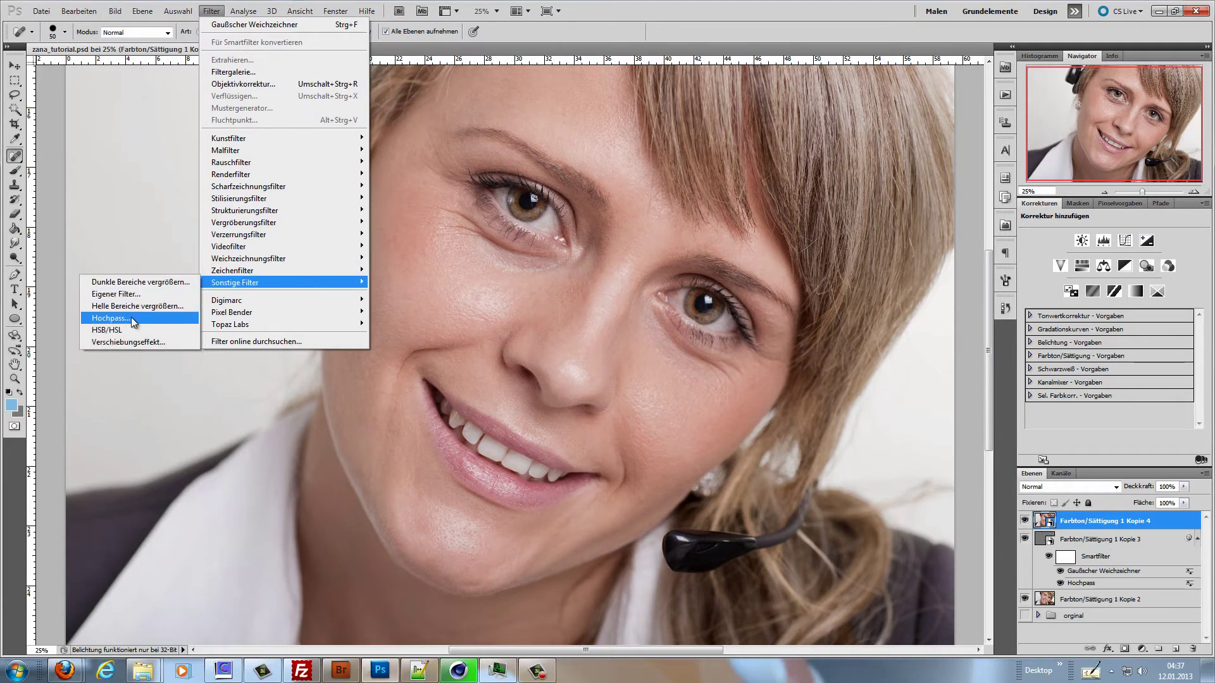
{"action": "left_click", "coordinate": [134, 318]}
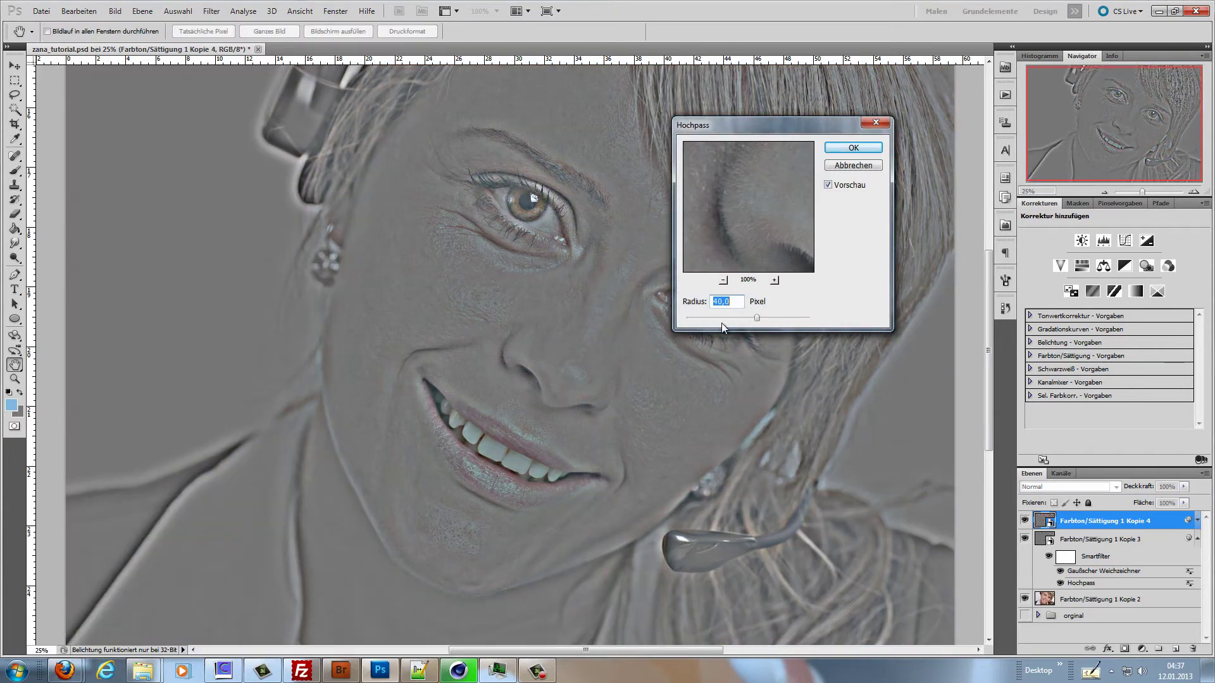
{"action": "left_click_drag", "start_coordinate": [756, 318], "coordinate": [707, 320]}
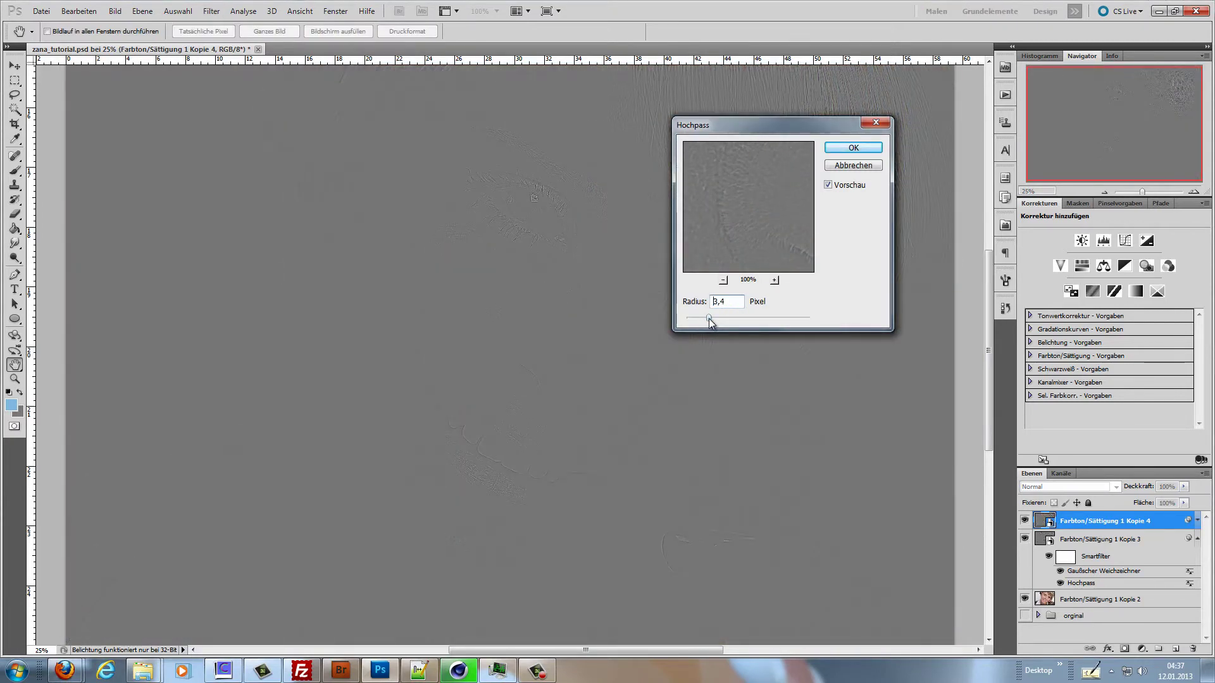
{"action": "left_click_drag", "start_coordinate": [709, 318], "coordinate": [737, 320]}
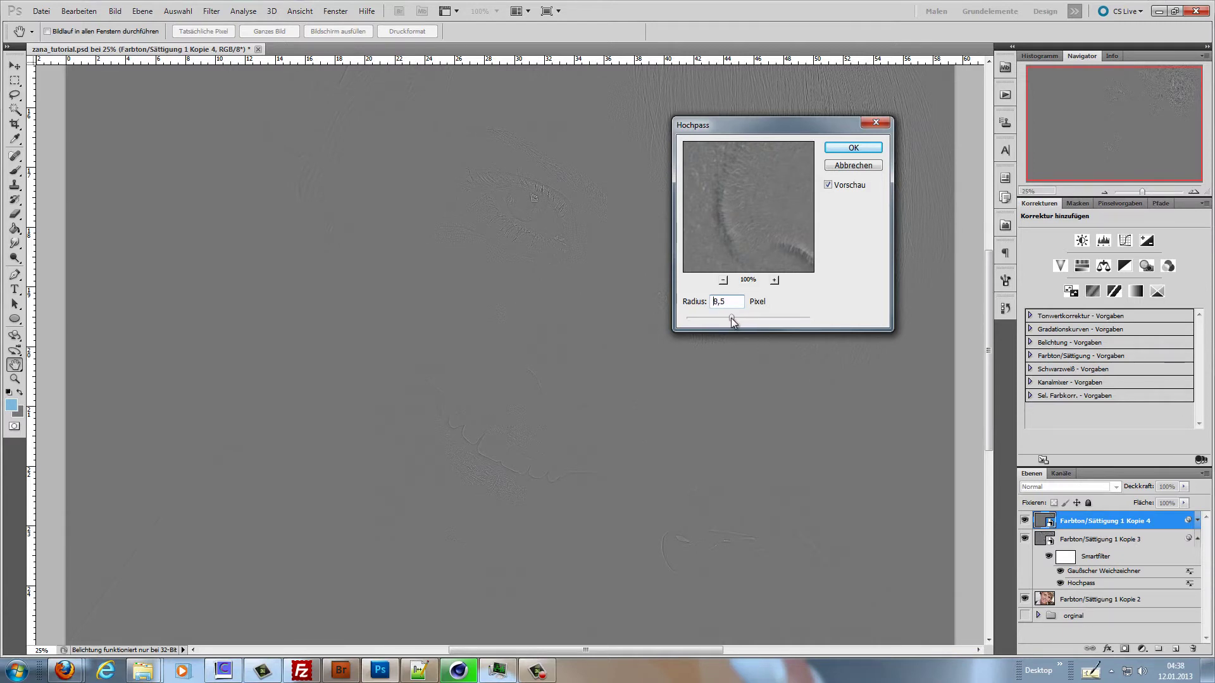
{"action": "left_click", "coordinate": [853, 147]}
{"action": "key", "text": "j"}
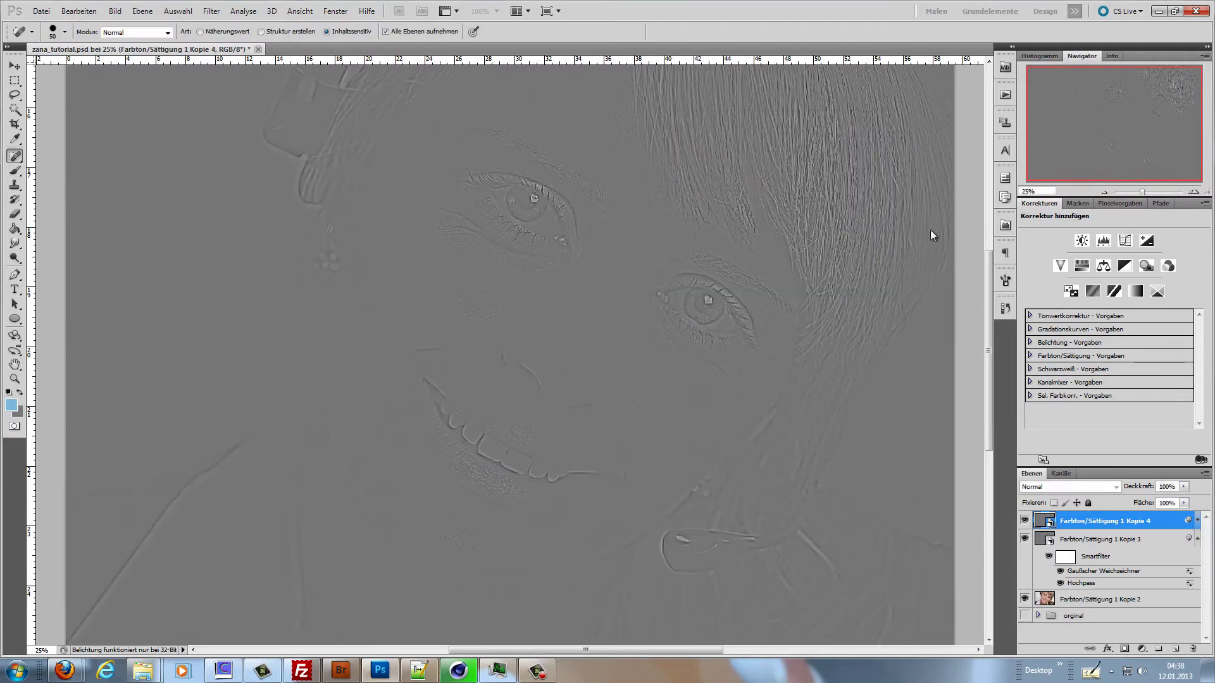
Set the sharpening layer's blend mode to Weiches Licht, trying out Hartes Licht for comparison.
{"action": "left_click", "coordinate": [1082, 485]}
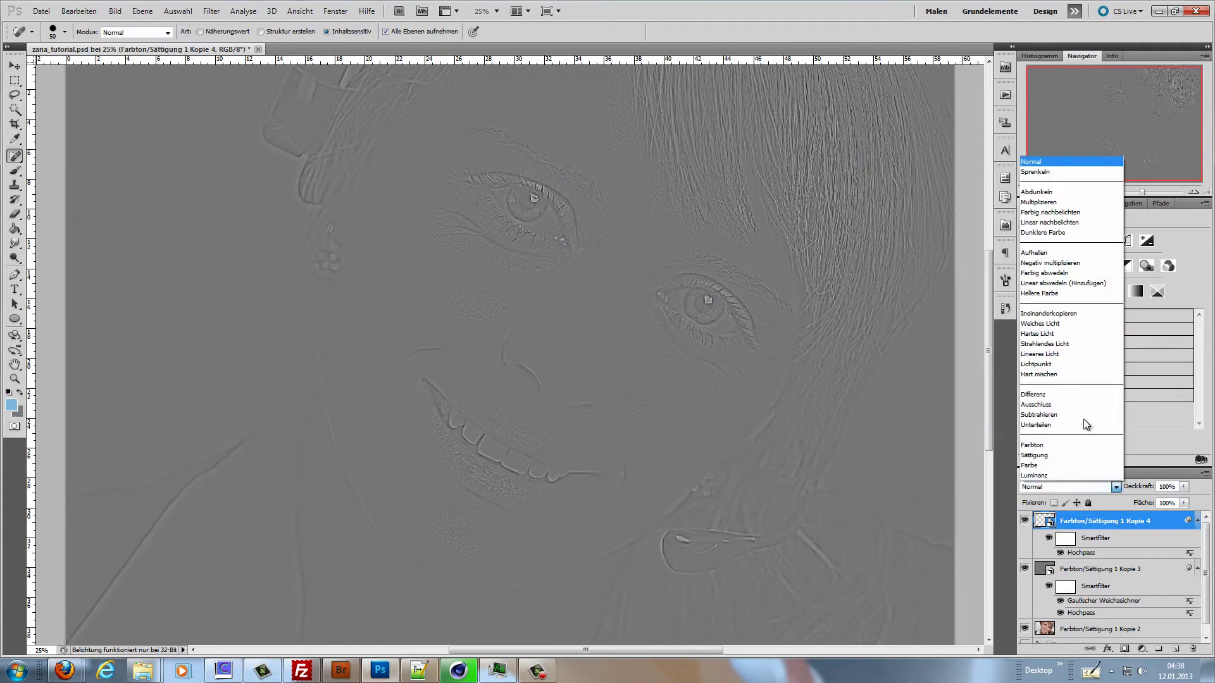
{"action": "left_click", "coordinate": [1070, 325]}
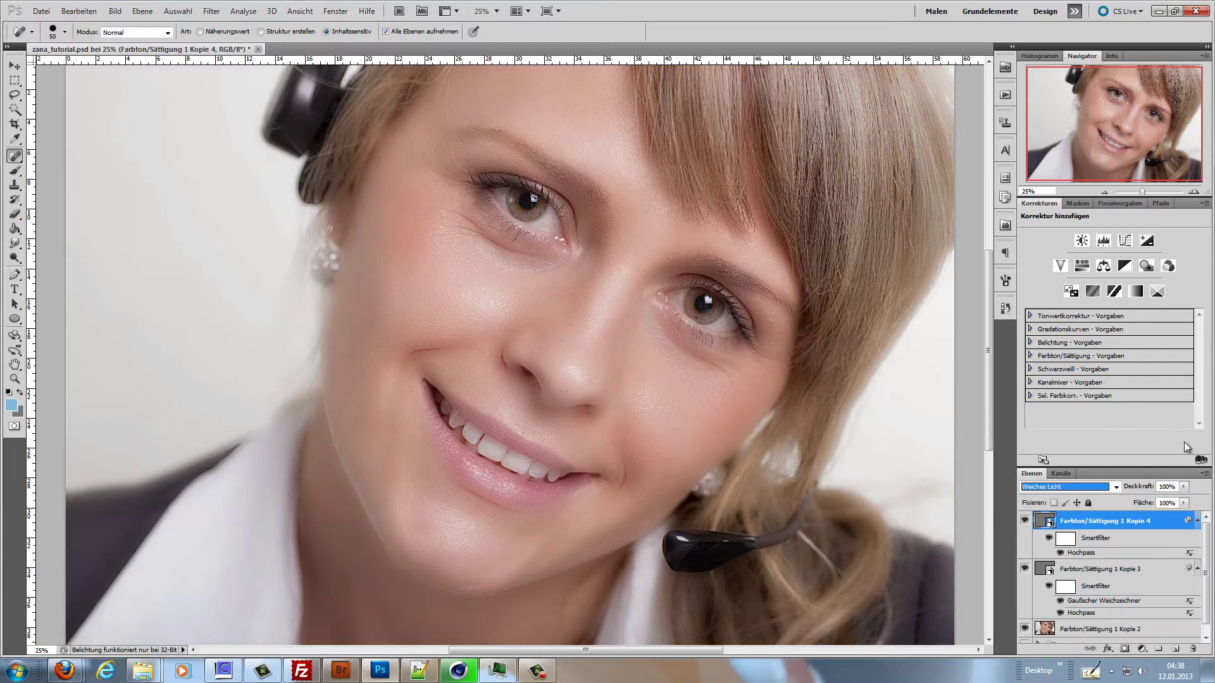
{"action": "left_click", "coordinate": [1065, 487]}
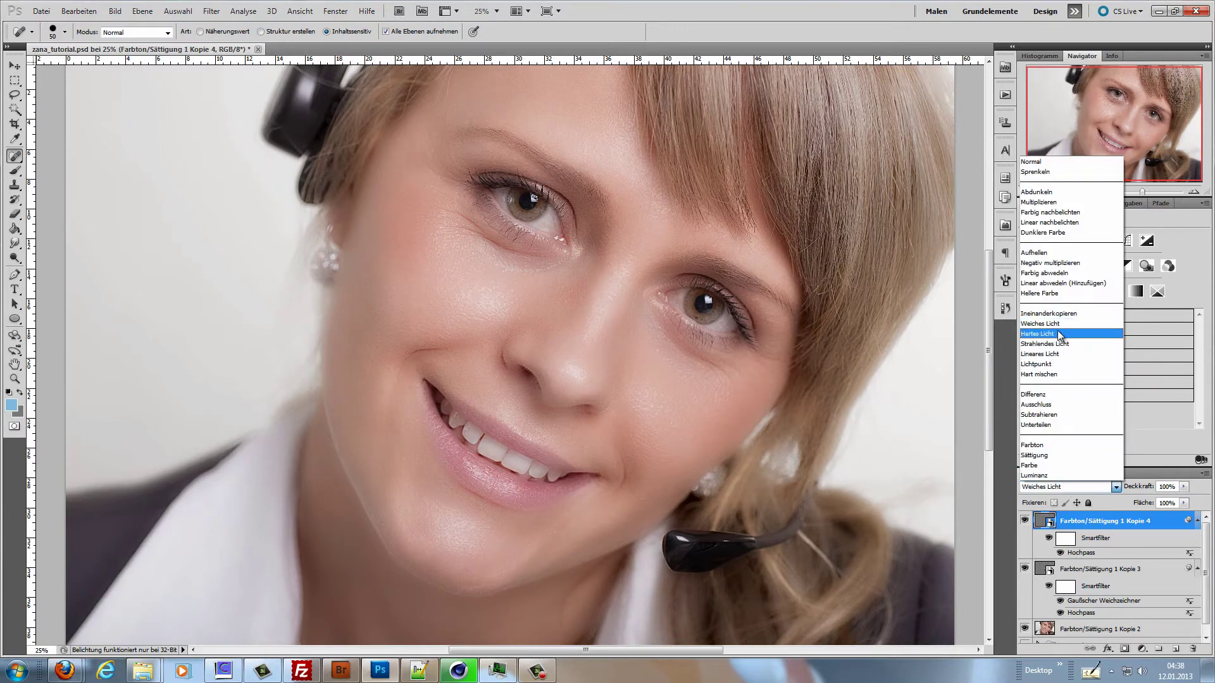
{"action": "left_click", "coordinate": [1057, 332]}
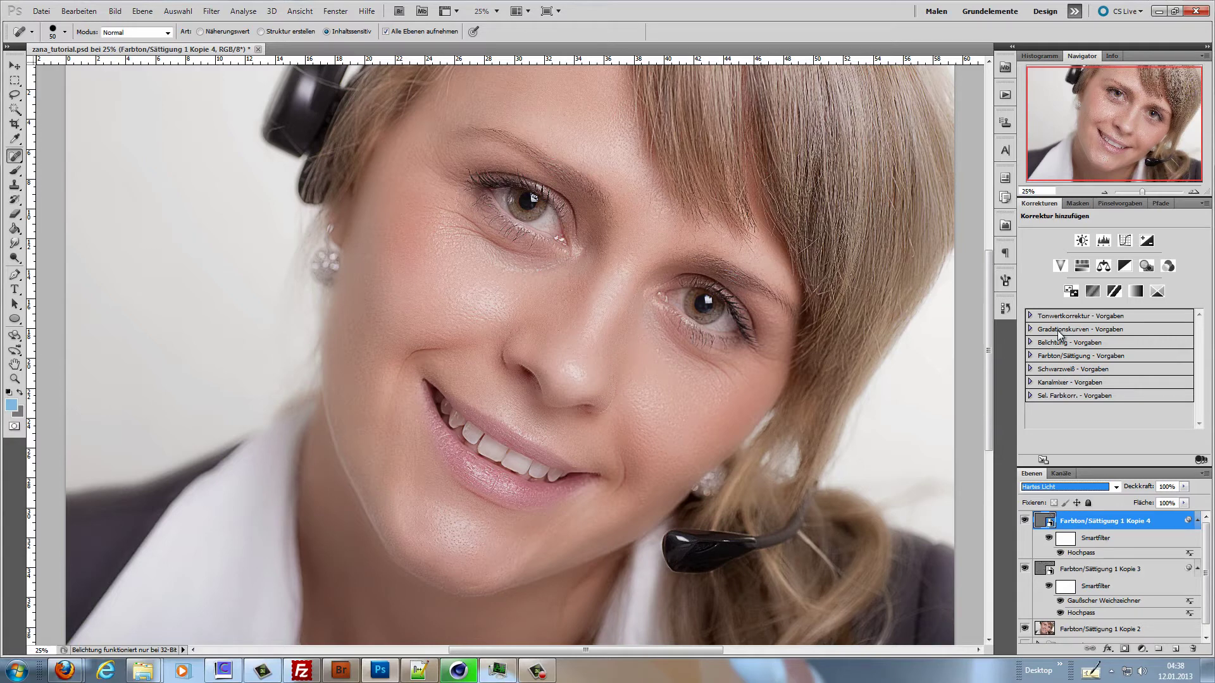
{"action": "left_click", "coordinate": [1061, 490]}
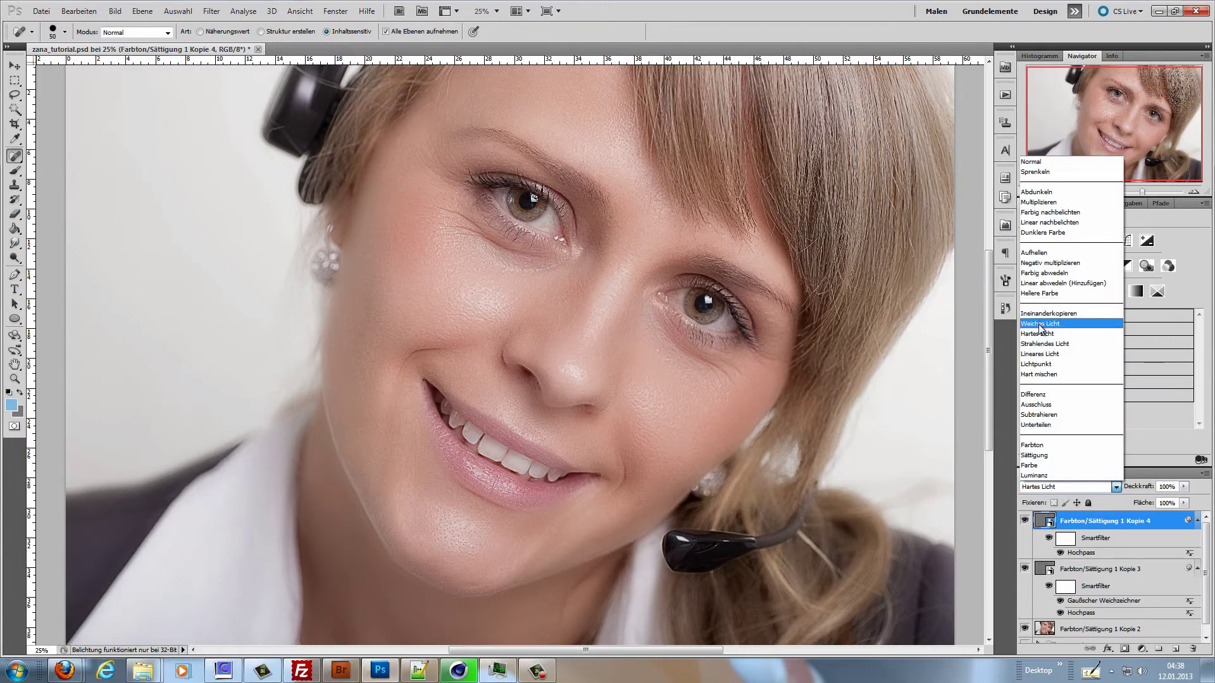
{"action": "left_click", "coordinate": [1040, 324]}
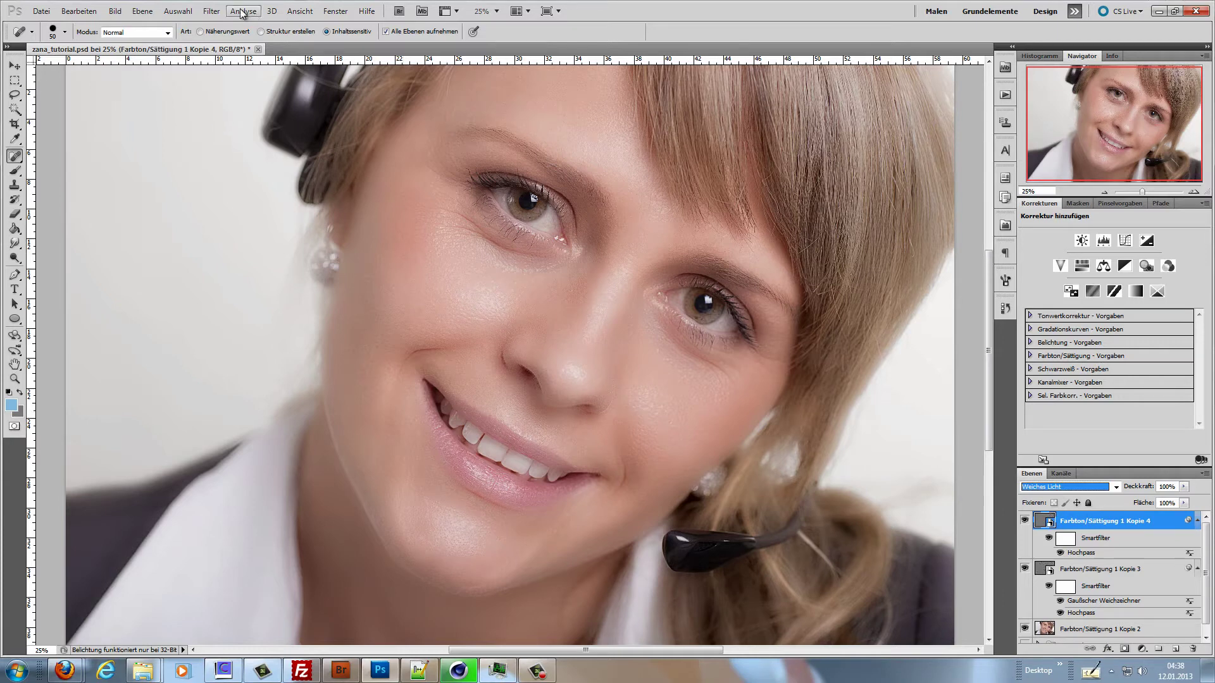
Try adding 4% monochromatic Gaussian noise to the sharpening layer, then undo the filter.
{"action": "left_click", "coordinate": [213, 12]}
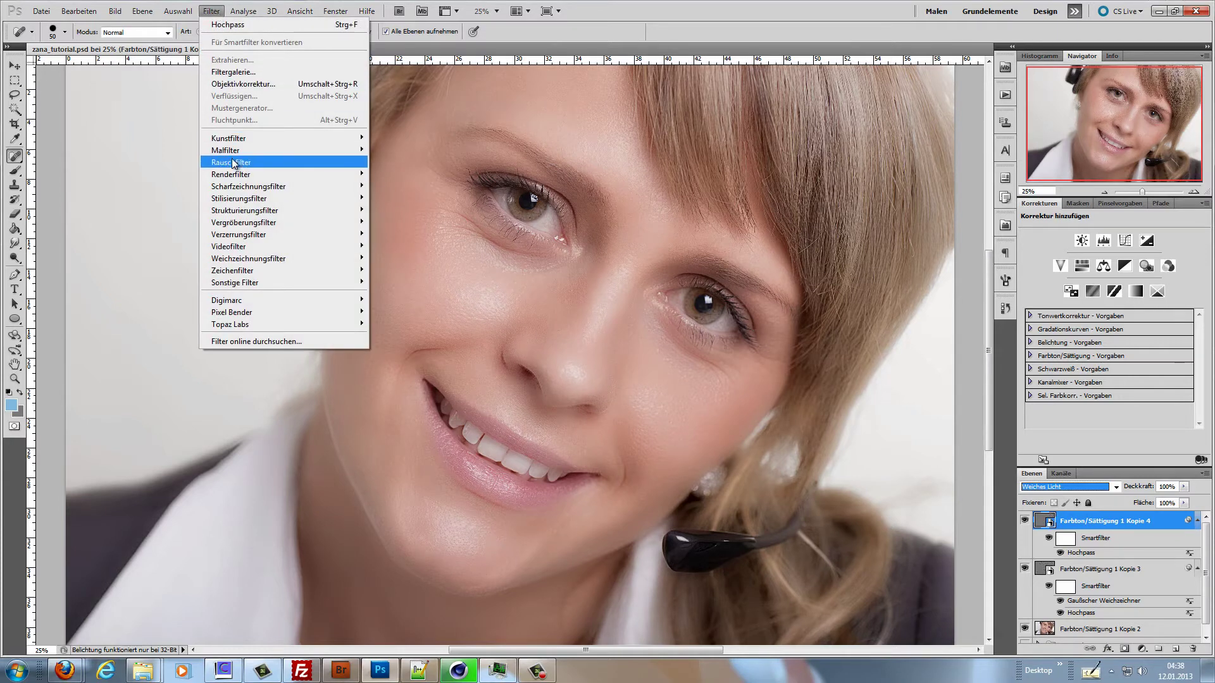
{"action": "mouse_move", "coordinate": [233, 166]}
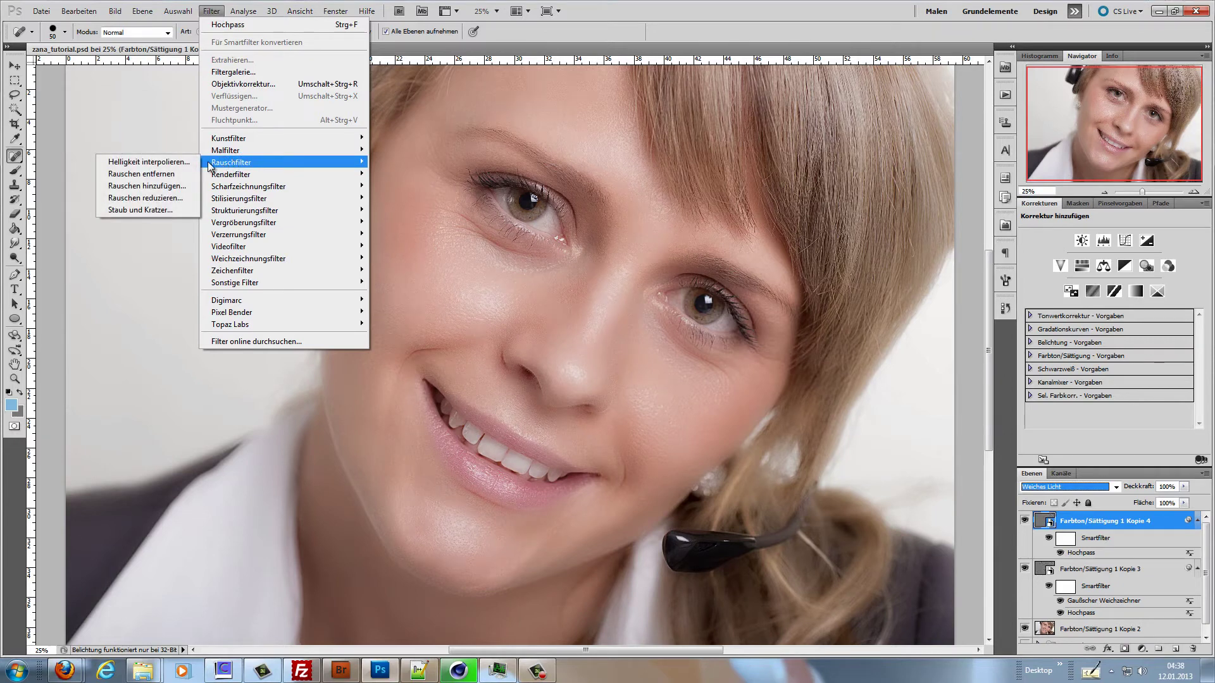
{"action": "left_click", "coordinate": [159, 188]}
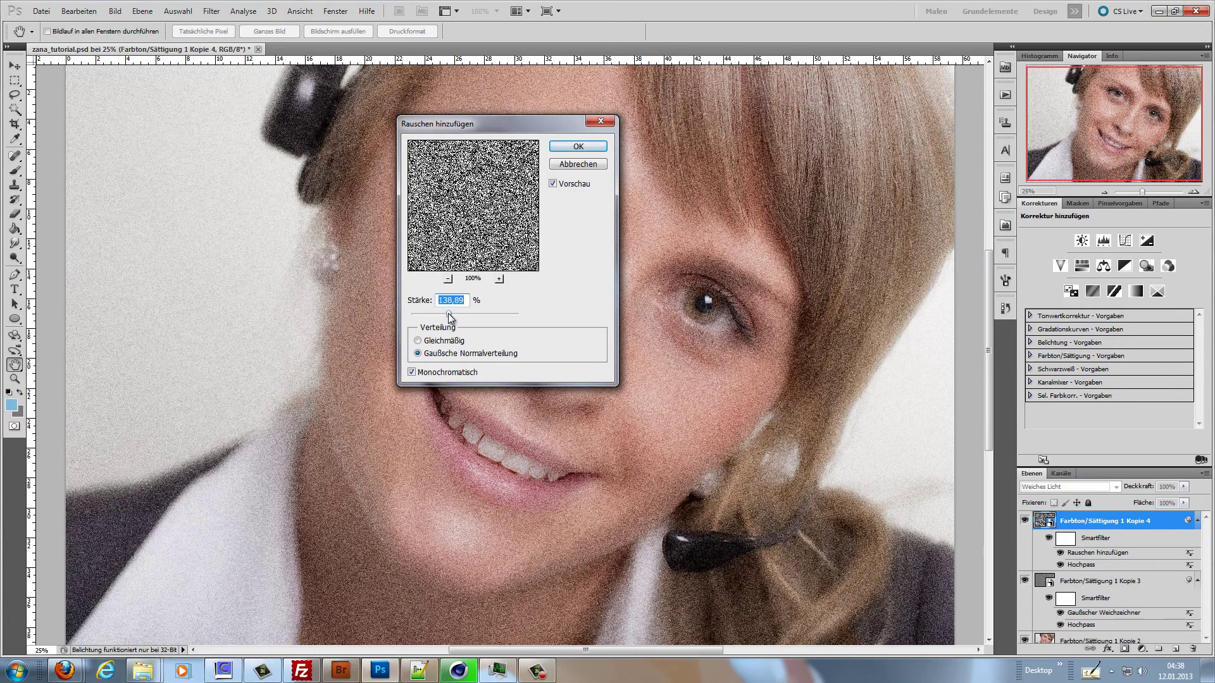
{"action": "mouse_move", "coordinate": [449, 315]}
{"action": "left_mouse_down"}
{"action": "mouse_move", "coordinate": [416, 317]}
{"action": "mouse_move", "coordinate": [436, 300]}
{"action": "left_mouse_up"}
{"action": "left_click", "coordinate": [460, 300]}
{"action": "type", "text": "4"}
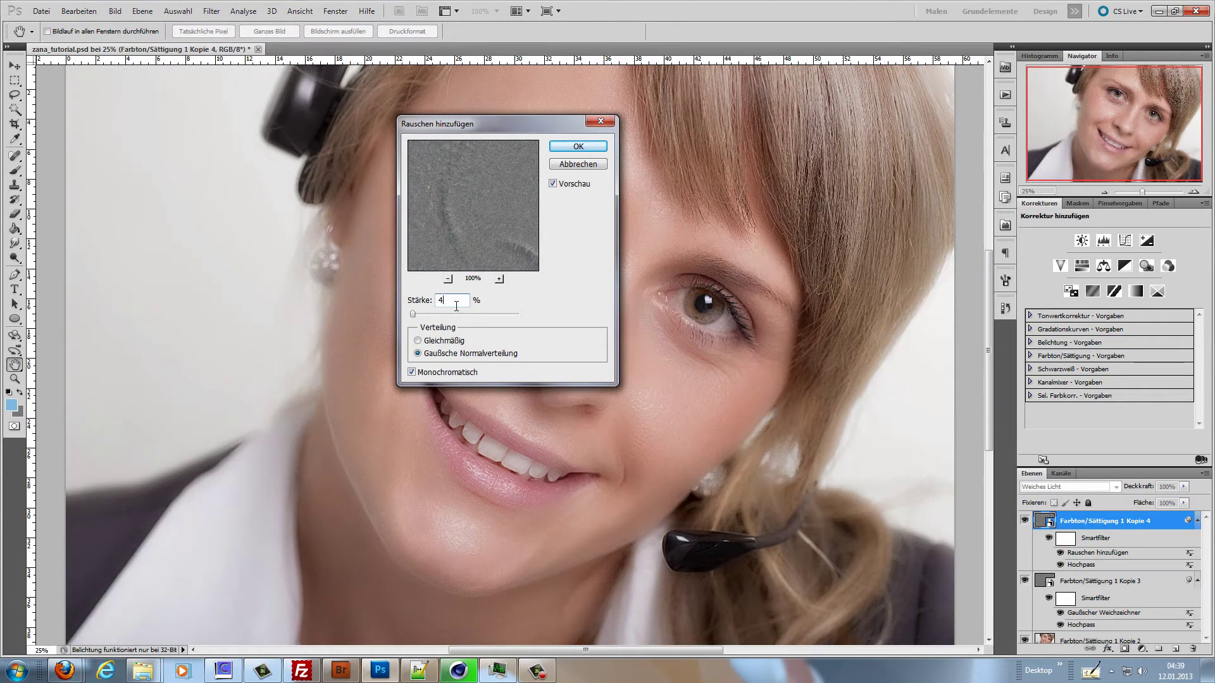
{"action": "left_click", "coordinate": [576, 147]}
{"action": "key", "text": "j"}
{"action": "key", "text": "ctrl+z"}
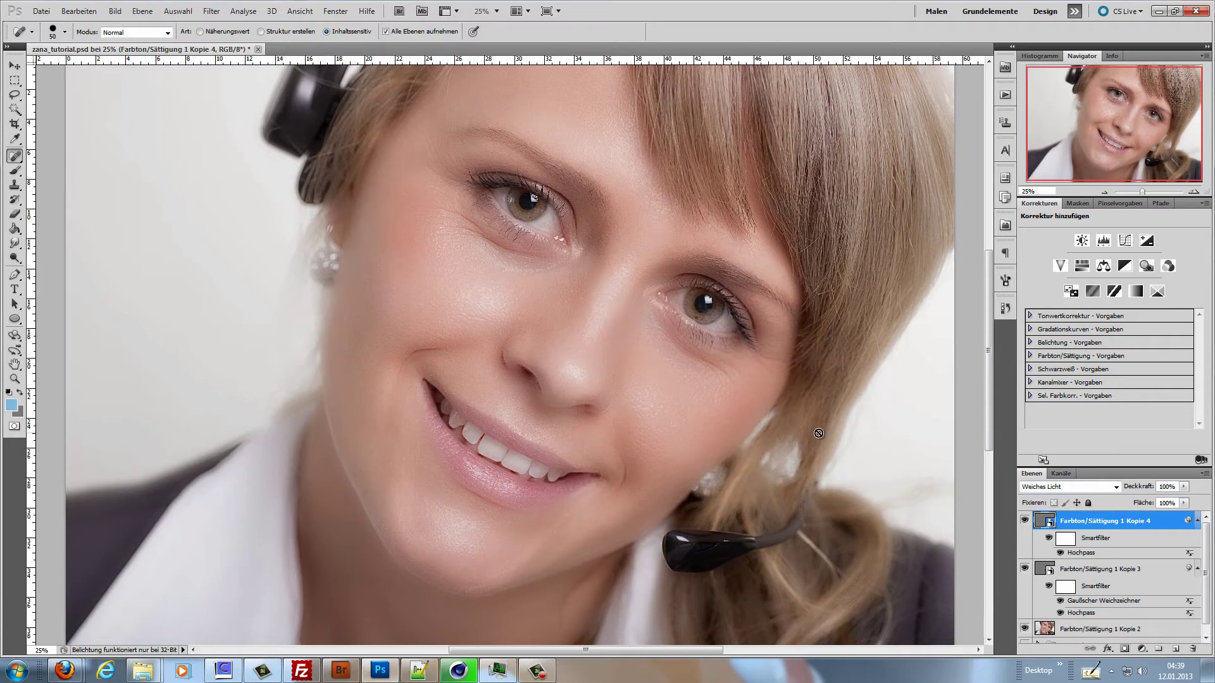
Group the two high-pass layers, Kopie 3 and Kopie 4, into a new group named "Skin-retouch".
{"action": "left_click", "coordinate": [1091, 570], "text": "ctrl"}
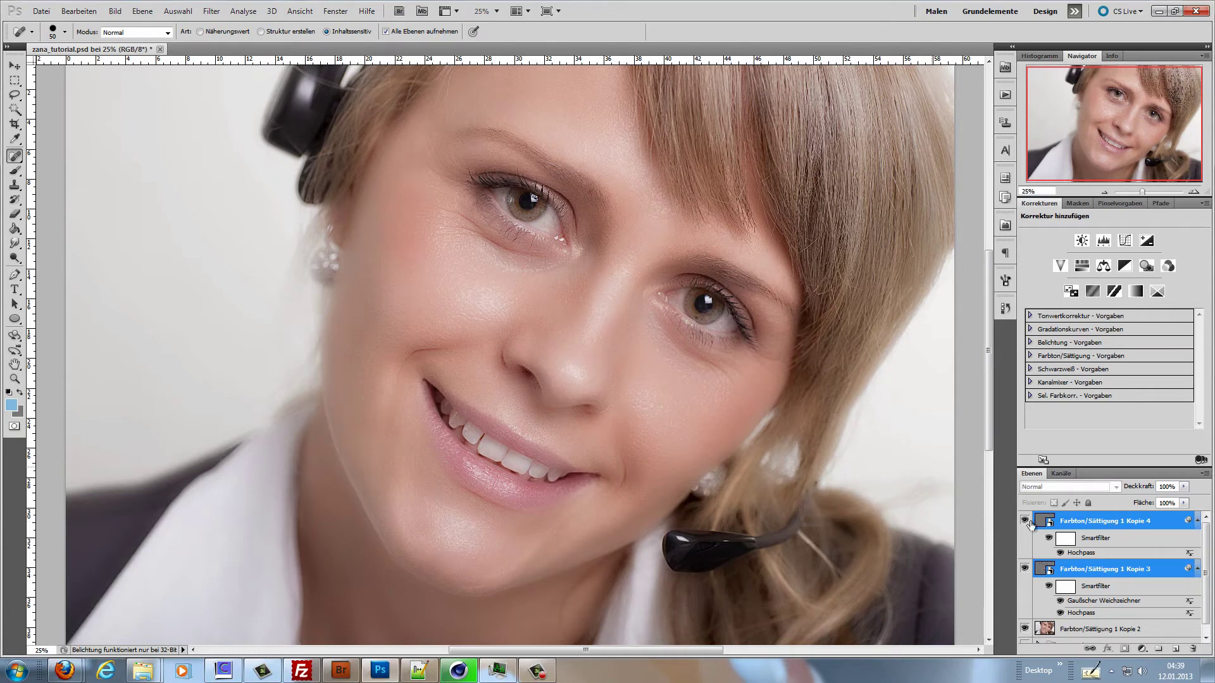
{"action": "left_click", "coordinate": [1203, 476]}
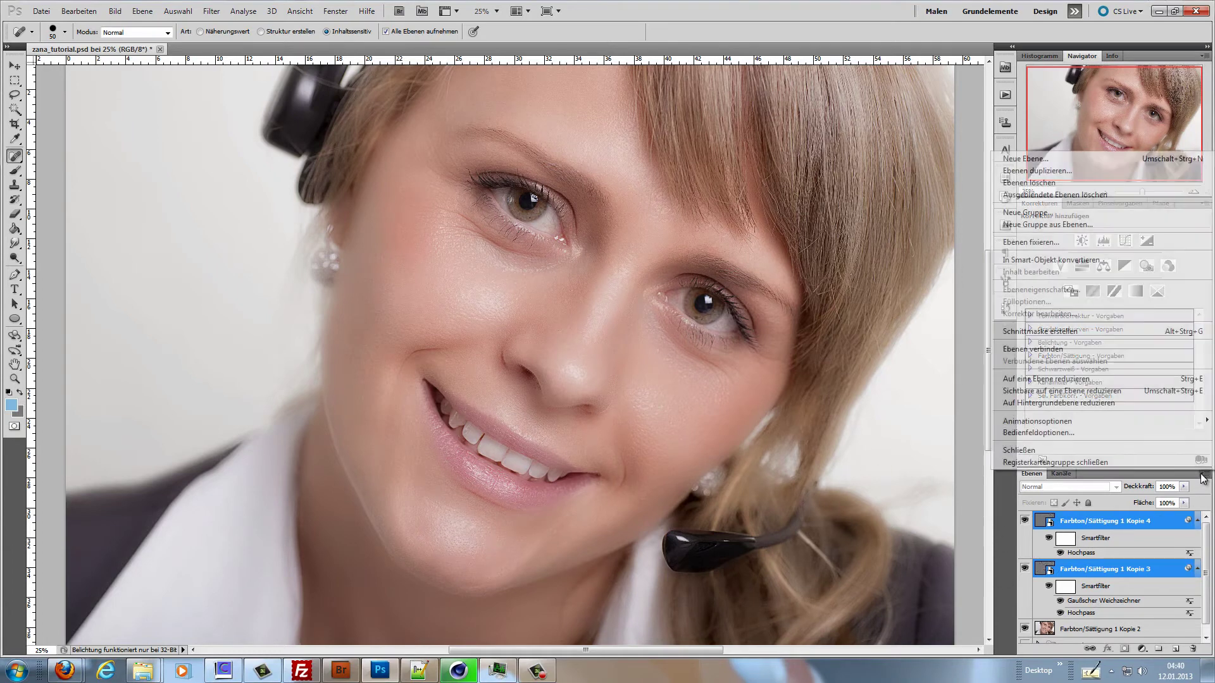
{"action": "left_click", "coordinate": [1023, 225]}
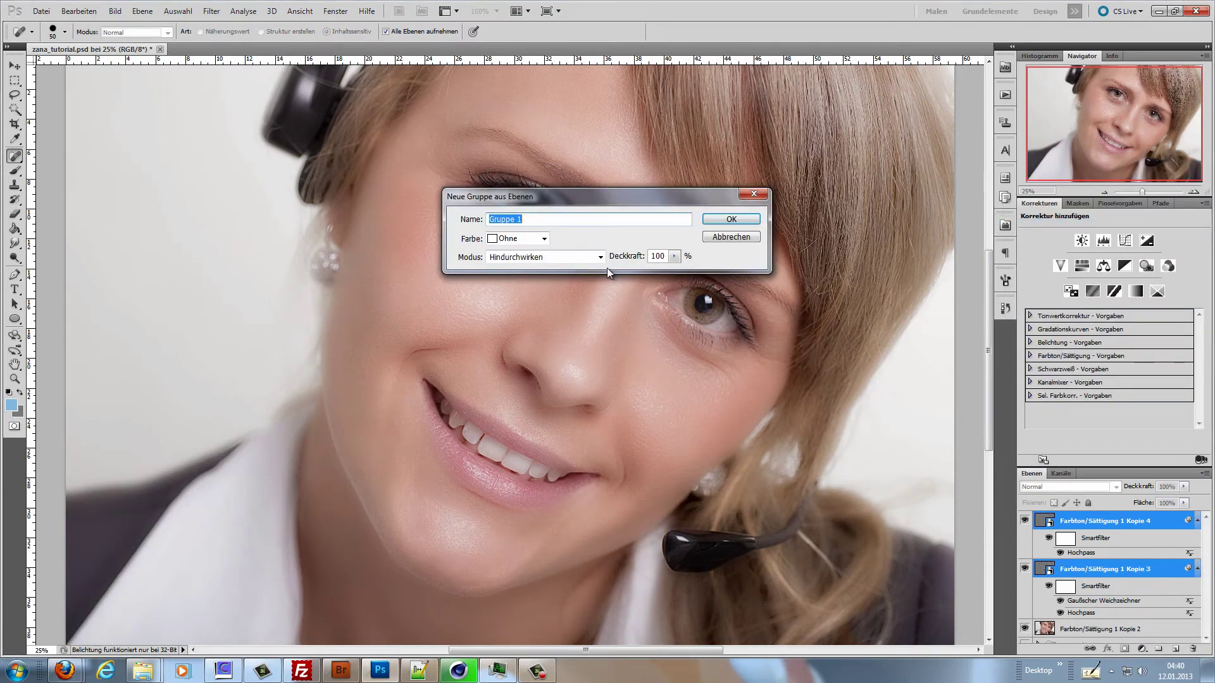
{"action": "type", "text": "Skin-retouch"}
{"action": "key", "text": "Return"}
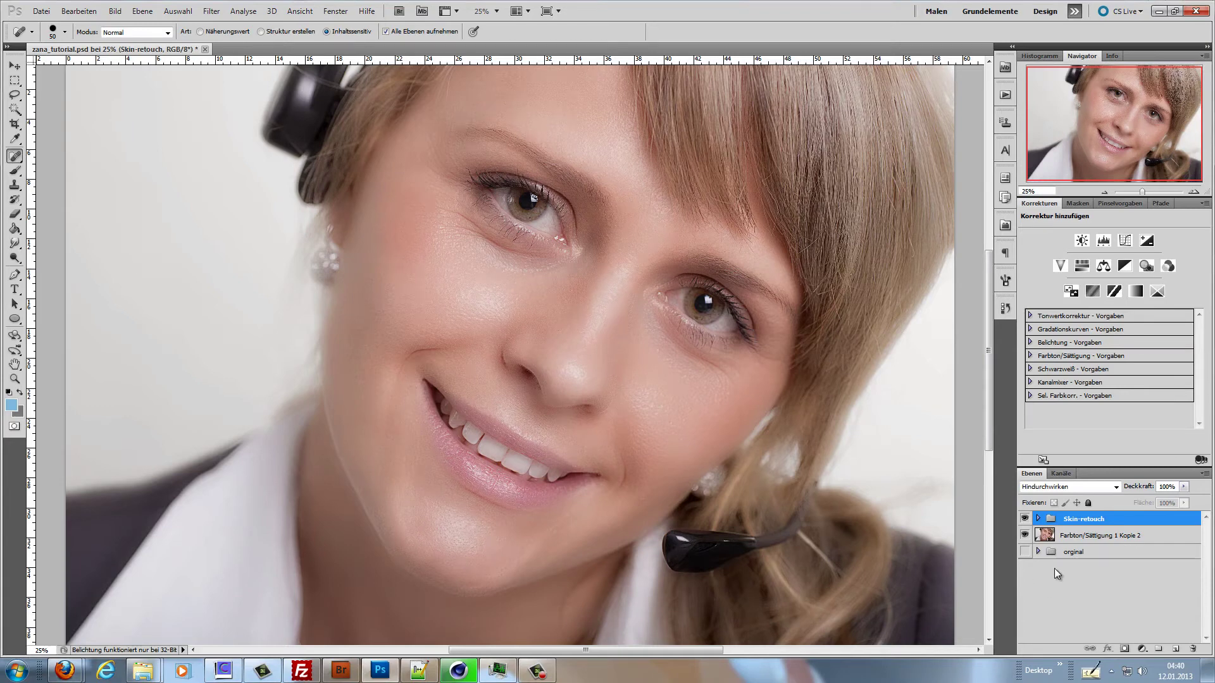
Add a black layer mask to the Skin-retouch group, then switch the mask off and on to compare its effect.
{"action": "left_click", "coordinate": [1125, 649], "text": "alt"}
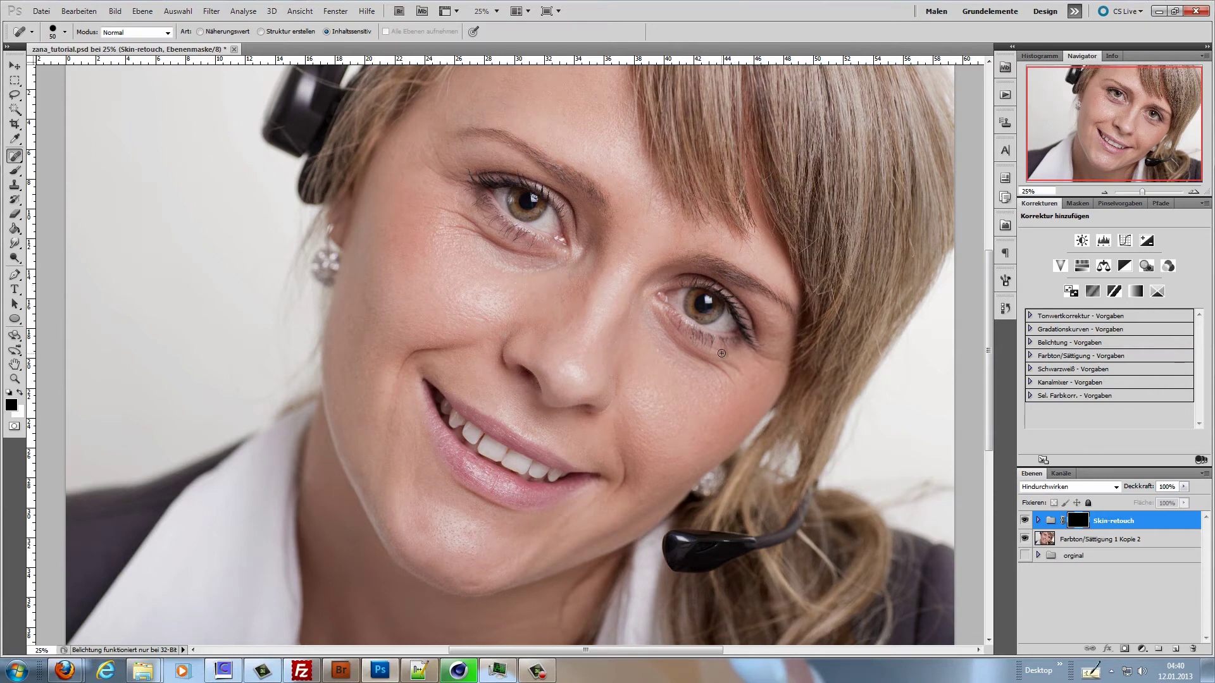
{"action": "left_click", "coordinate": [1080, 521], "text": "alt"}
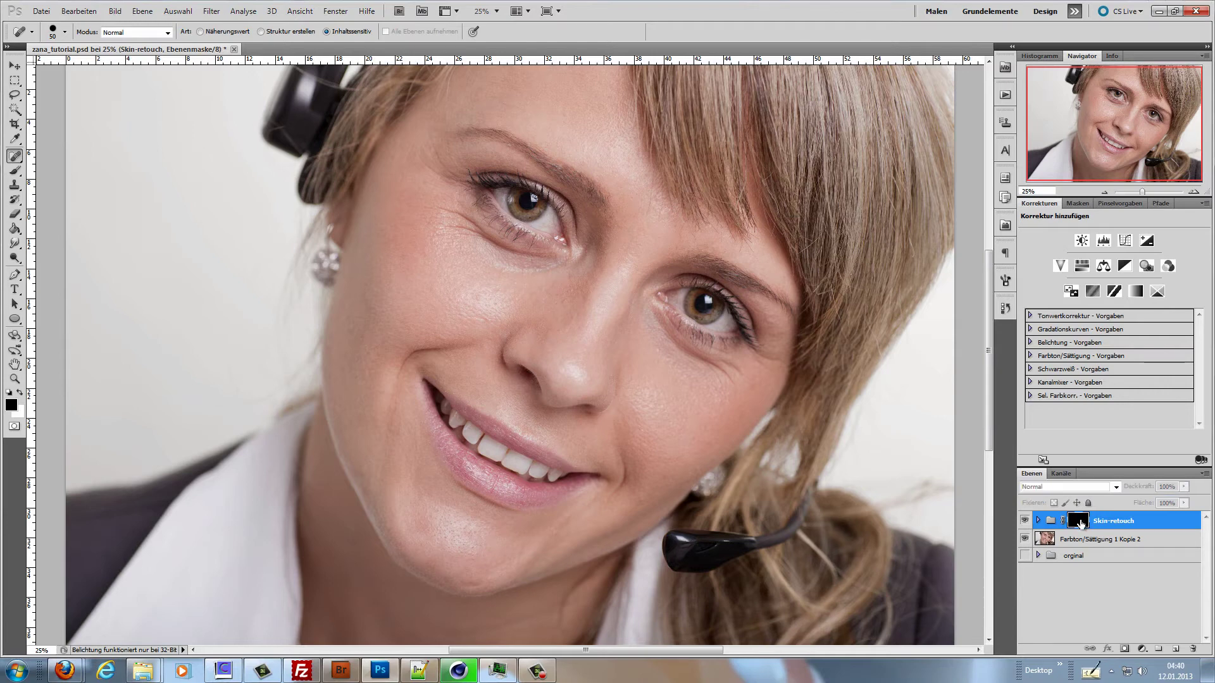
{"action": "left_click", "coordinate": [1080, 521], "text": "alt"}
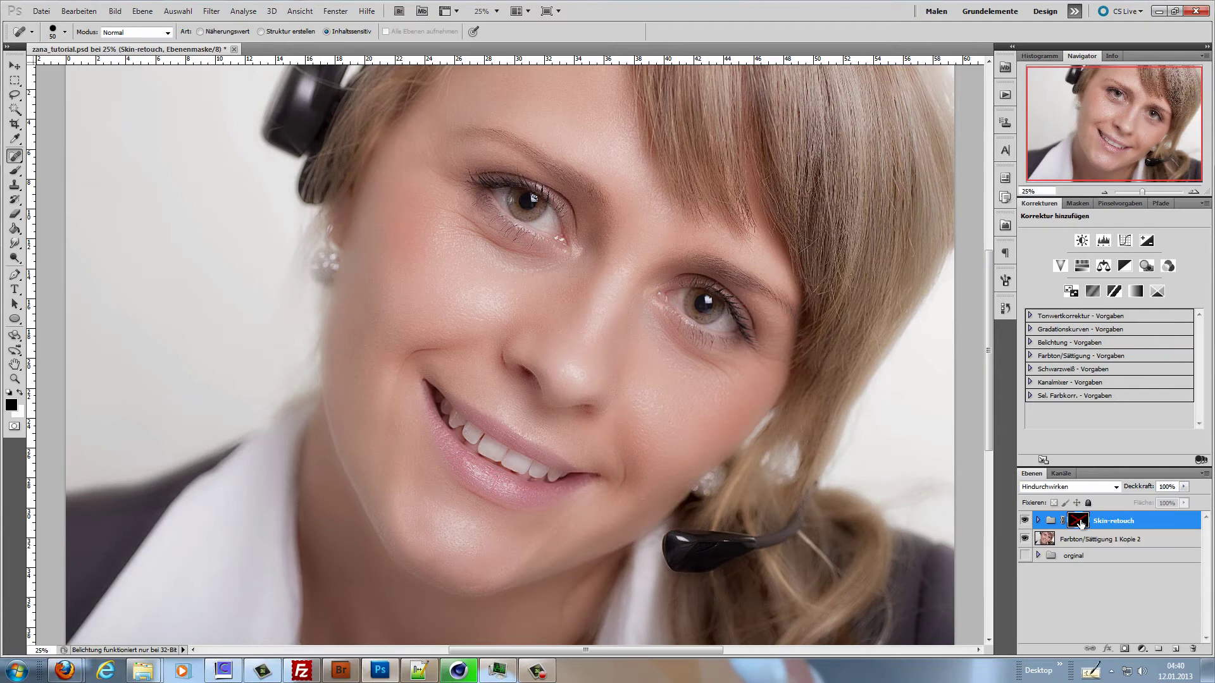
{"action": "left_click", "coordinate": [1080, 522], "text": "shift"}
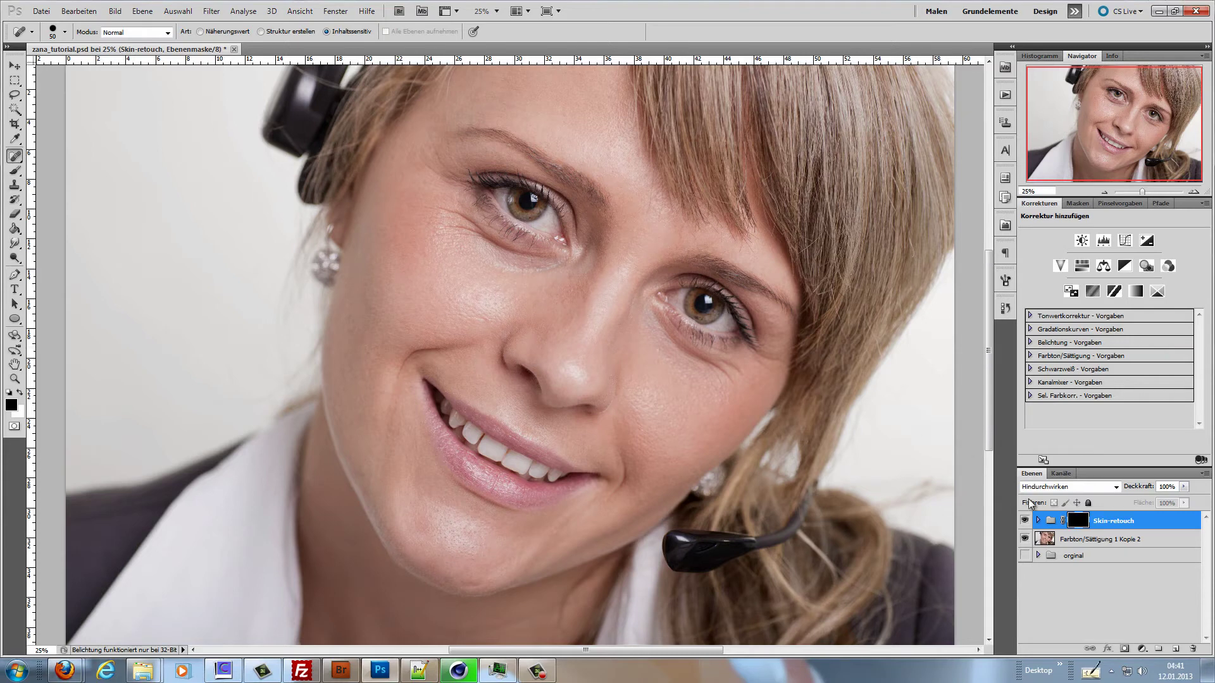
Set up the soft round brush (Rund weich) at 700 px and 38% opacity with white as the foreground colour.
{"action": "left_click", "coordinate": [16, 171]}
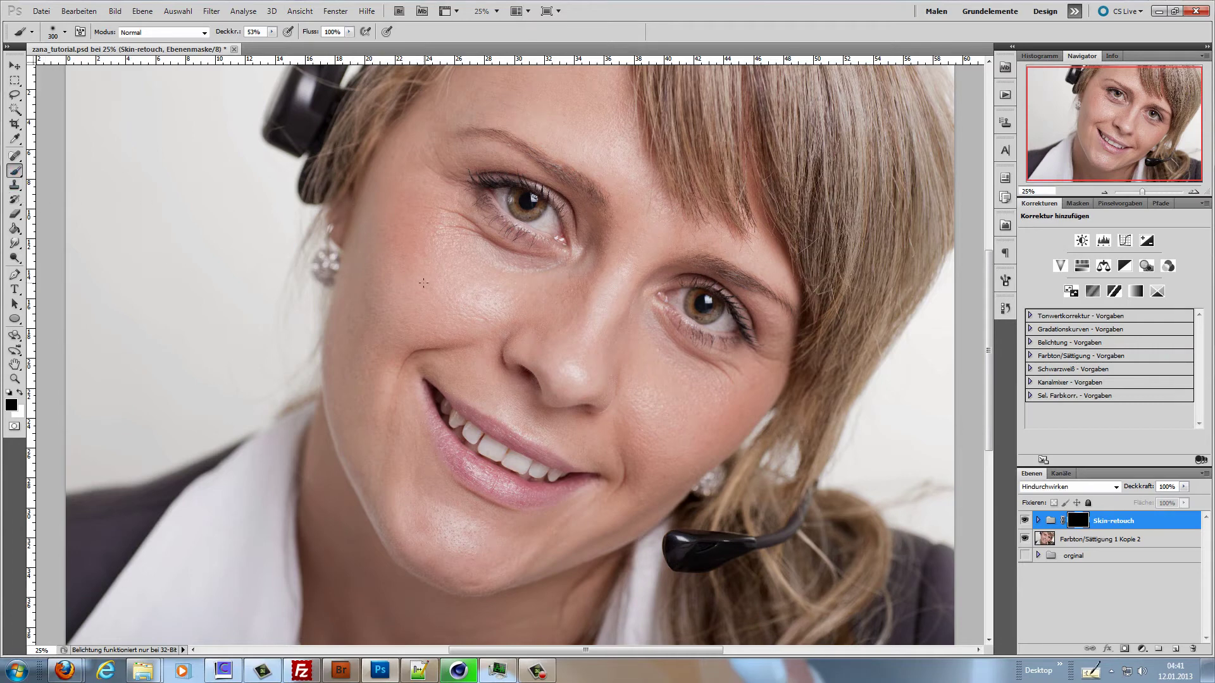
{"action": "left_click", "coordinate": [1122, 203]}
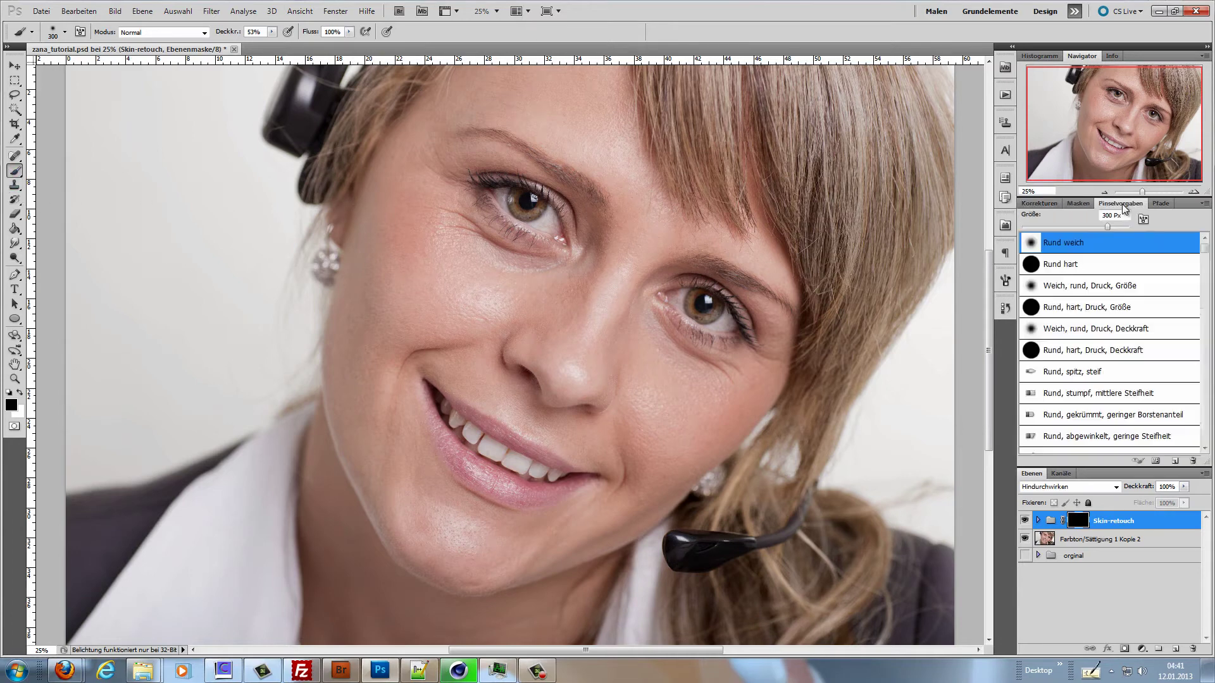
{"action": "left_click_drag", "start_coordinate": [1107, 225], "coordinate": [1050, 228]}
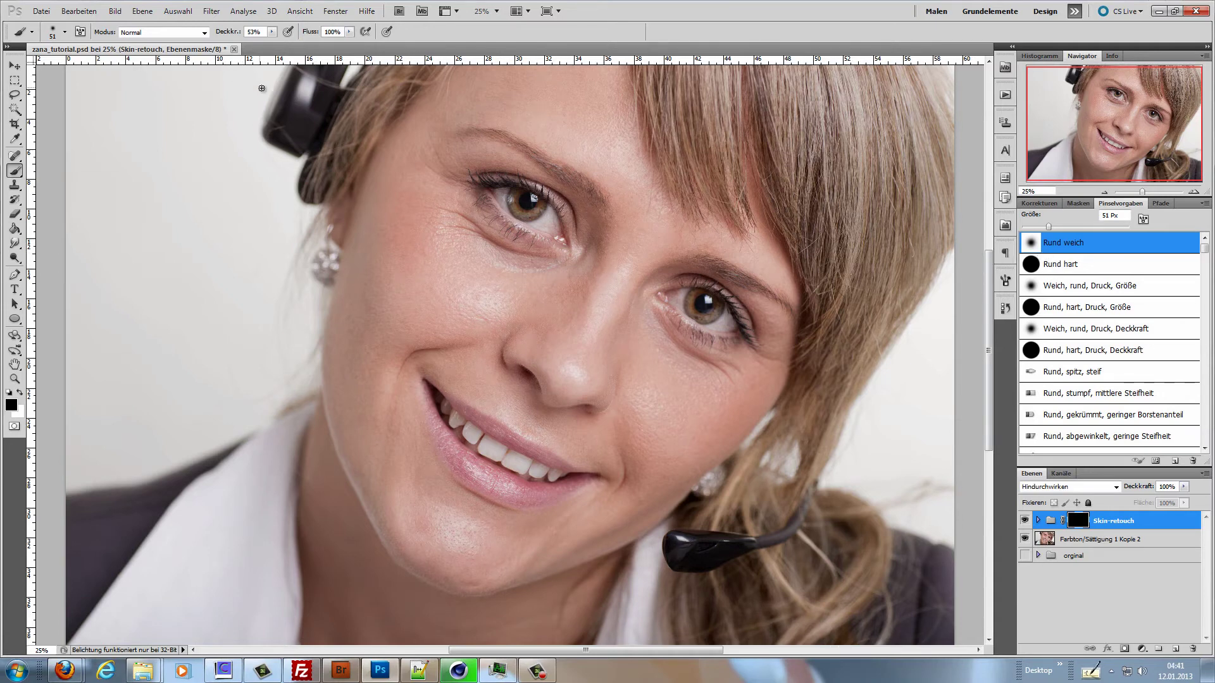
{"action": "left_click", "coordinate": [271, 32]}
{"action": "left_click", "coordinate": [429, 231]}
{"action": "key", "text": "bracketright"}
{"action": "key", "text": "bracketright"}
{"action": "key", "text": "bracketright"}
{"action": "key", "text": "bracketright"}
{"action": "key", "text": "bracketright"}
{"action": "key", "text": "bracketright"}
{"action": "key", "text": "bracketright"}
{"action": "key", "text": "bracketright"}
{"action": "key", "text": "bracketright"}
{"action": "mouse_move", "coordinate": [438, 283]}
{"action": "left_mouse_down"}
{"action": "mouse_move", "coordinate": [515, 310]}
{"action": "mouse_move", "coordinate": [417, 295]}
{"action": "mouse_move", "coordinate": [505, 315]}
{"action": "mouse_move", "coordinate": [411, 278]}
{"action": "mouse_move", "coordinate": [468, 287]}
{"action": "mouse_move", "coordinate": [403, 243]}
{"action": "mouse_move", "coordinate": [397, 191]}
{"action": "mouse_move", "coordinate": [401, 272]}
{"action": "mouse_move", "coordinate": [406, 242]}
{"action": "mouse_move", "coordinate": [405, 253]}
{"action": "mouse_move", "coordinate": [392, 302]}
{"action": "left_mouse_up"}
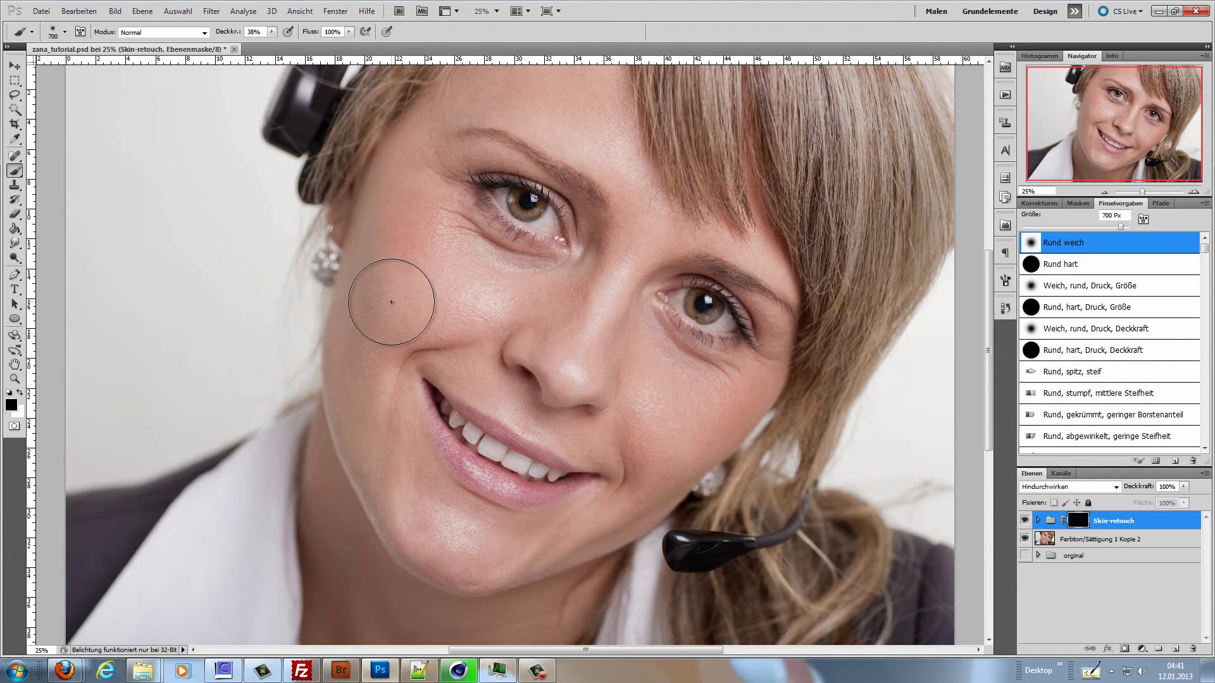
{"action": "key", "text": "x"}
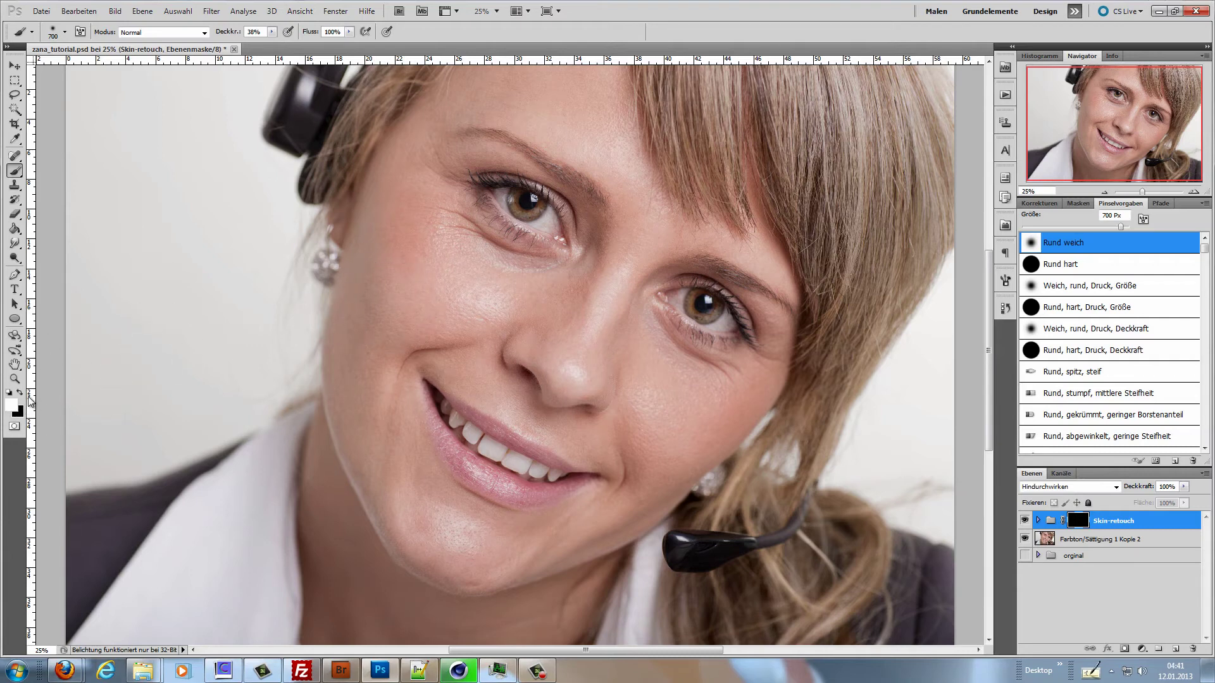
Paint white on the group mask over both cheeks and the chin to reveal the smoothing, using smaller brush sizes in tight areas.
{"action": "mouse_move", "coordinate": [490, 299]}
{"action": "left_mouse_down"}
{"action": "mouse_move", "coordinate": [585, 315]}
{"action": "mouse_move", "coordinate": [446, 292]}
{"action": "mouse_move", "coordinate": [437, 272]}
{"action": "mouse_move", "coordinate": [476, 299]}
{"action": "mouse_move", "coordinate": [434, 248]}
{"action": "mouse_move", "coordinate": [407, 168]}
{"action": "mouse_move", "coordinate": [355, 369]}
{"action": "mouse_move", "coordinate": [363, 443]}
{"action": "mouse_move", "coordinate": [429, 522]}
{"action": "mouse_move", "coordinate": [462, 542]}
{"action": "mouse_move", "coordinate": [542, 543]}
{"action": "left_mouse_up"}
{"action": "key", "text": "bracketleft"}
{"action": "key", "text": "bracketleft"}
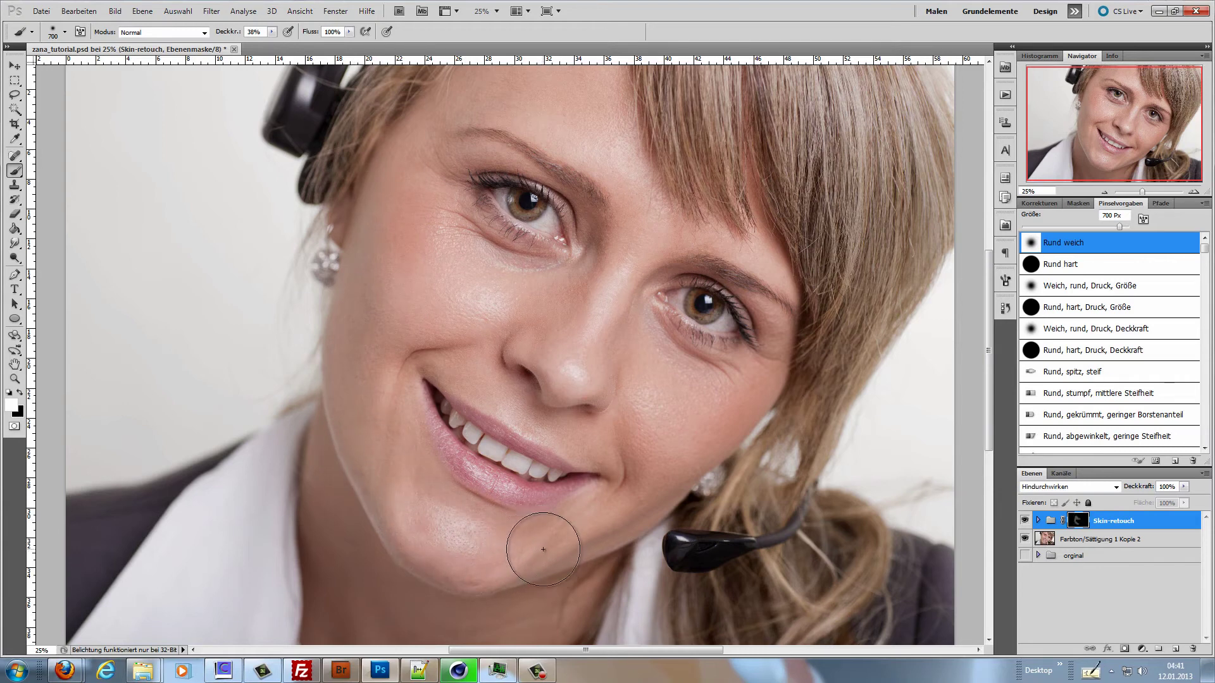
{"action": "mouse_move", "coordinate": [743, 398]}
{"action": "left_mouse_down"}
{"action": "mouse_move", "coordinate": [687, 381]}
{"action": "mouse_move", "coordinate": [603, 314]}
{"action": "mouse_move", "coordinate": [597, 286]}
{"action": "mouse_move", "coordinate": [608, 364]}
{"action": "mouse_move", "coordinate": [646, 417]}
{"action": "mouse_move", "coordinate": [643, 482]}
{"action": "mouse_move", "coordinate": [647, 355]}
{"action": "mouse_move", "coordinate": [734, 382]}
{"action": "mouse_move", "coordinate": [763, 354]}
{"action": "left_mouse_up"}
{"action": "key", "text": "bracketleft"}
{"action": "key", "text": "bracketleft"}
{"action": "key", "text": "bracketleft"}
{"action": "key", "text": "bracketleft"}
{"action": "key", "text": "bracketleft"}
{"action": "mouse_move", "coordinate": [760, 312]}
{"action": "left_mouse_down"}
{"action": "mouse_move", "coordinate": [771, 354]}
{"action": "mouse_move", "coordinate": [773, 336]}
{"action": "mouse_move", "coordinate": [708, 374]}
{"action": "mouse_move", "coordinate": [659, 328]}
{"action": "mouse_move", "coordinate": [651, 291]}
{"action": "mouse_move", "coordinate": [691, 295]}
{"action": "mouse_move", "coordinate": [700, 262]}
{"action": "mouse_move", "coordinate": [760, 282]}
{"action": "mouse_move", "coordinate": [637, 251]}
{"action": "mouse_move", "coordinate": [611, 229]}
{"action": "mouse_move", "coordinate": [455, 391]}
{"action": "mouse_move", "coordinate": [536, 448]}
{"action": "mouse_move", "coordinate": [520, 412]}
{"action": "mouse_move", "coordinate": [469, 430]}
{"action": "mouse_move", "coordinate": [461, 451]}
{"action": "mouse_move", "coordinate": [500, 484]}
{"action": "mouse_move", "coordinate": [565, 493]}
{"action": "mouse_move", "coordinate": [643, 391]}
{"action": "mouse_move", "coordinate": [708, 342]}
{"action": "mouse_move", "coordinate": [644, 310]}
{"action": "mouse_move", "coordinate": [699, 381]}
{"action": "mouse_move", "coordinate": [678, 356]}
{"action": "mouse_move", "coordinate": [733, 367]}
{"action": "mouse_move", "coordinate": [643, 370]}
{"action": "mouse_move", "coordinate": [626, 504]}
{"action": "mouse_move", "coordinate": [575, 506]}
{"action": "mouse_move", "coordinate": [586, 505]}
{"action": "left_mouse_up"}
Paint the smoothing into the mask around the mouth corner and nose with a brush of about 100 px.
{"action": "key", "text": "bracketleft"}
{"action": "key", "text": "bracketleft"}
{"action": "key", "text": "bracketleft"}
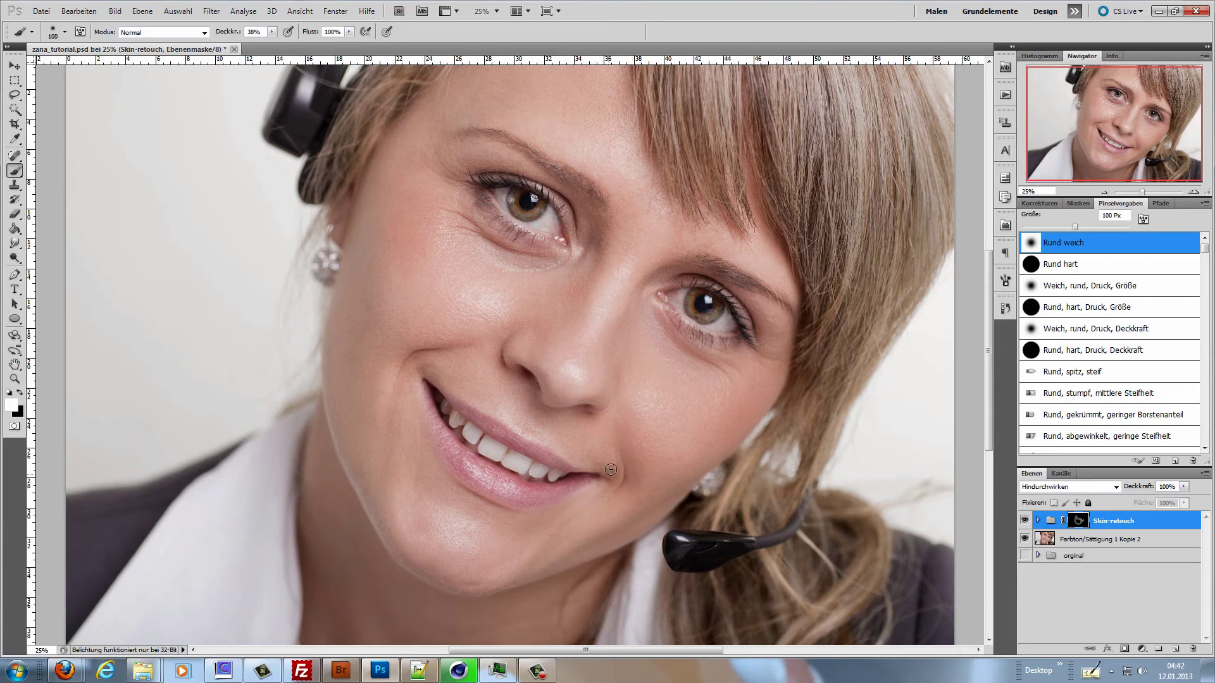
{"action": "left_click_drag", "start_coordinate": [614, 463], "coordinate": [610, 490]}
{"action": "mouse_move", "coordinate": [457, 362]}
{"action": "left_mouse_down"}
{"action": "mouse_move", "coordinate": [410, 370]}
{"action": "mouse_move", "coordinate": [405, 404]}
{"action": "mouse_move", "coordinate": [405, 377]}
{"action": "mouse_move", "coordinate": [440, 338]}
{"action": "mouse_move", "coordinate": [397, 352]}
{"action": "mouse_move", "coordinate": [390, 404]}
{"action": "mouse_move", "coordinate": [397, 349]}
{"action": "mouse_move", "coordinate": [498, 329]}
{"action": "mouse_move", "coordinate": [495, 357]}
{"action": "mouse_move", "coordinate": [533, 408]}
{"action": "mouse_move", "coordinate": [604, 420]}
{"action": "mouse_move", "coordinate": [626, 399]}
{"action": "mouse_move", "coordinate": [634, 353]}
{"action": "left_mouse_up"}
Enlarge the brush to 700 px and reveal the smoothing on the forehead.
{"action": "key", "text": "bracketright"}
{"action": "key", "text": "bracketright"}
{"action": "key", "text": "bracketright"}
{"action": "key", "text": "bracketright"}
{"action": "key", "text": "bracketright"}
{"action": "key", "text": "bracketright"}
{"action": "key", "text": "bracketright"}
{"action": "key", "text": "bracketright"}
{"action": "key", "text": "bracketright"}
{"action": "left_click_drag", "start_coordinate": [576, 140], "coordinate": [571, 298]}
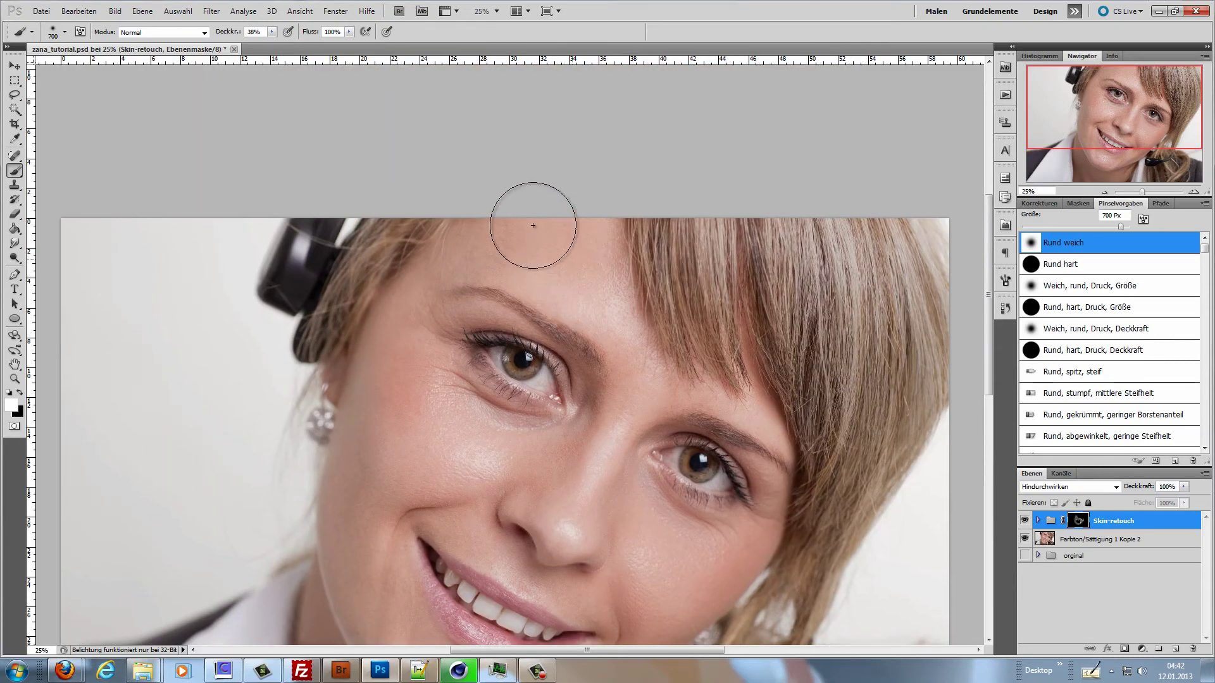
Reduce the brush to 300 px and paint the mask along the outer side of the face.
{"action": "key", "text": "bracketleft"}
{"action": "key", "text": "bracketleft"}
{"action": "key", "text": "bracketleft"}
{"action": "key", "text": "bracketleft"}
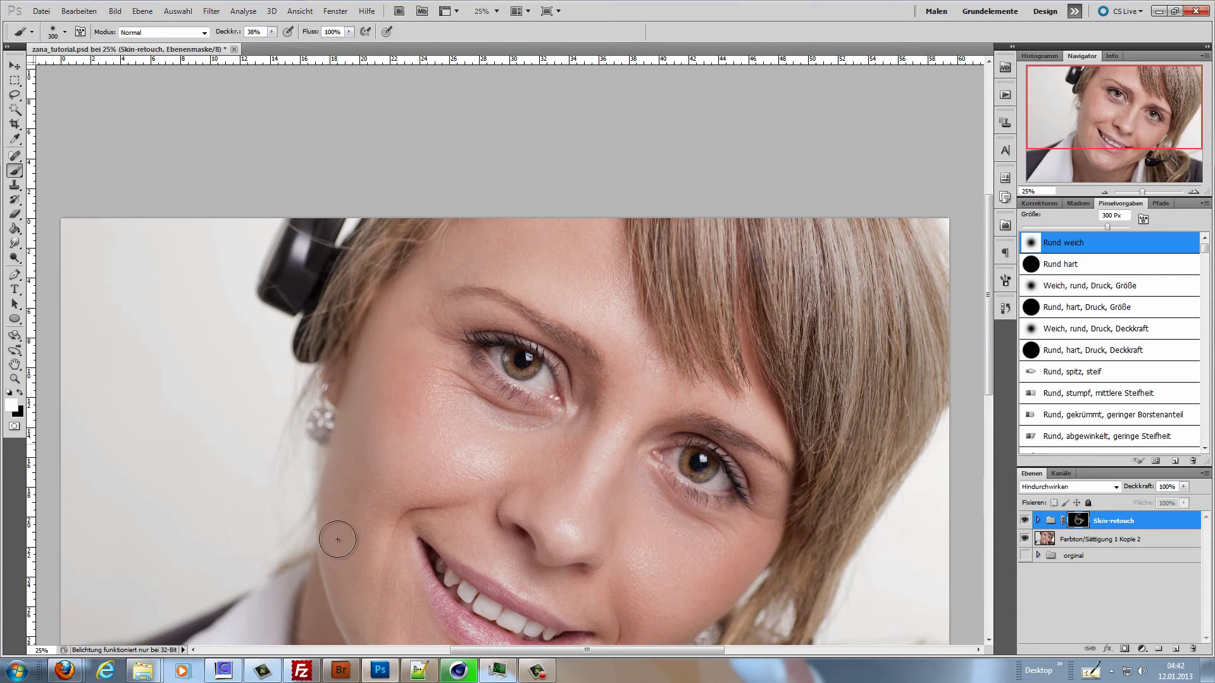
{"action": "left_click_drag", "start_coordinate": [367, 421], "coordinate": [410, 137]}
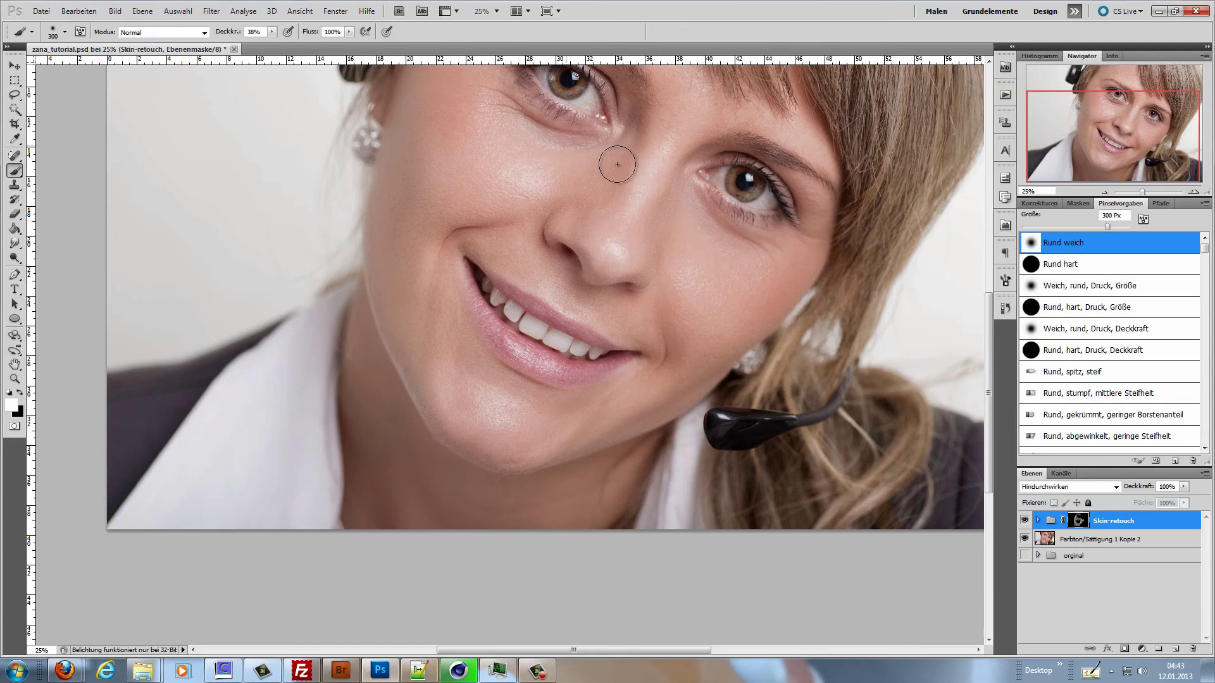
Raise the brush opacity to 53% and strengthen the smoothing on the cheek and around the nose.
{"action": "left_click", "coordinate": [272, 32]}
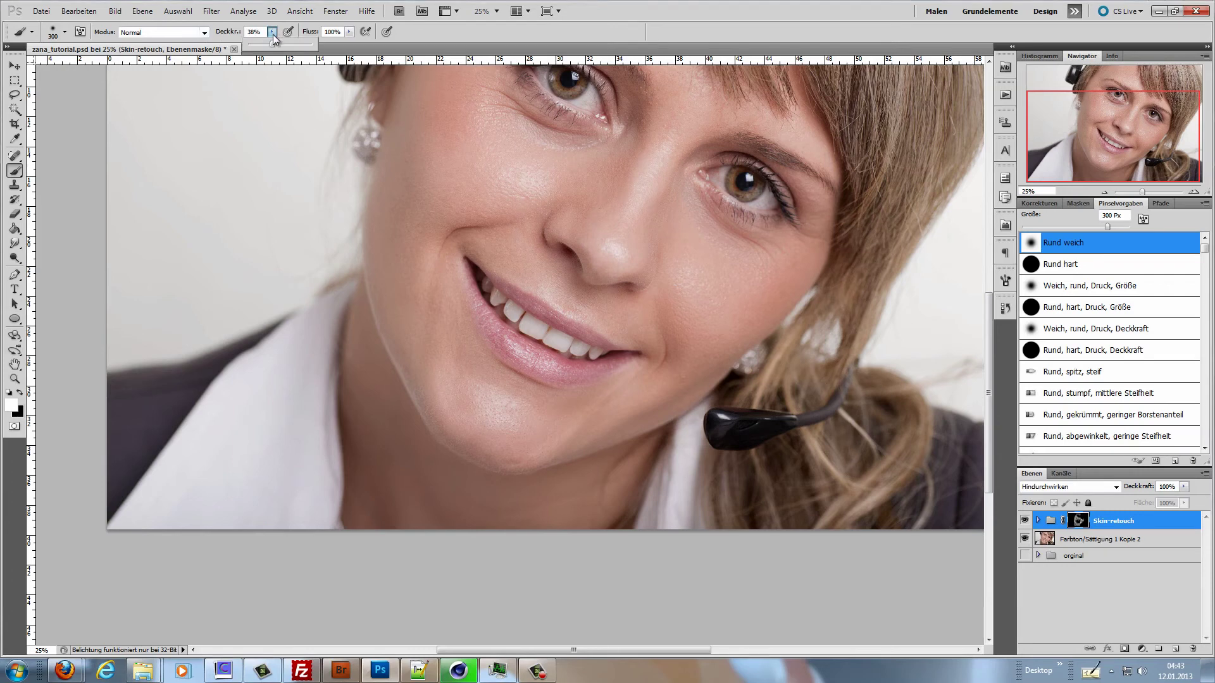
{"action": "left_click_drag", "start_coordinate": [273, 44], "coordinate": [282, 44]}
{"action": "left_click_drag", "start_coordinate": [461, 156], "coordinate": [420, 247]}
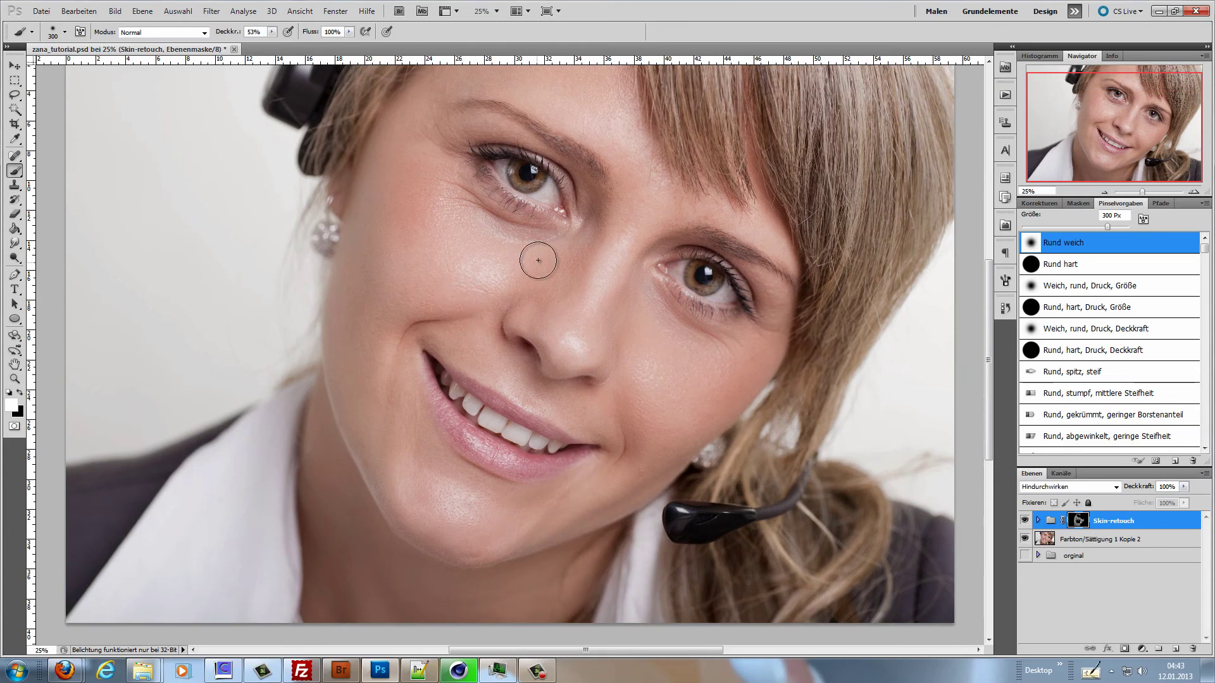
{"action": "left_click_drag", "start_coordinate": [543, 319], "coordinate": [540, 403]}
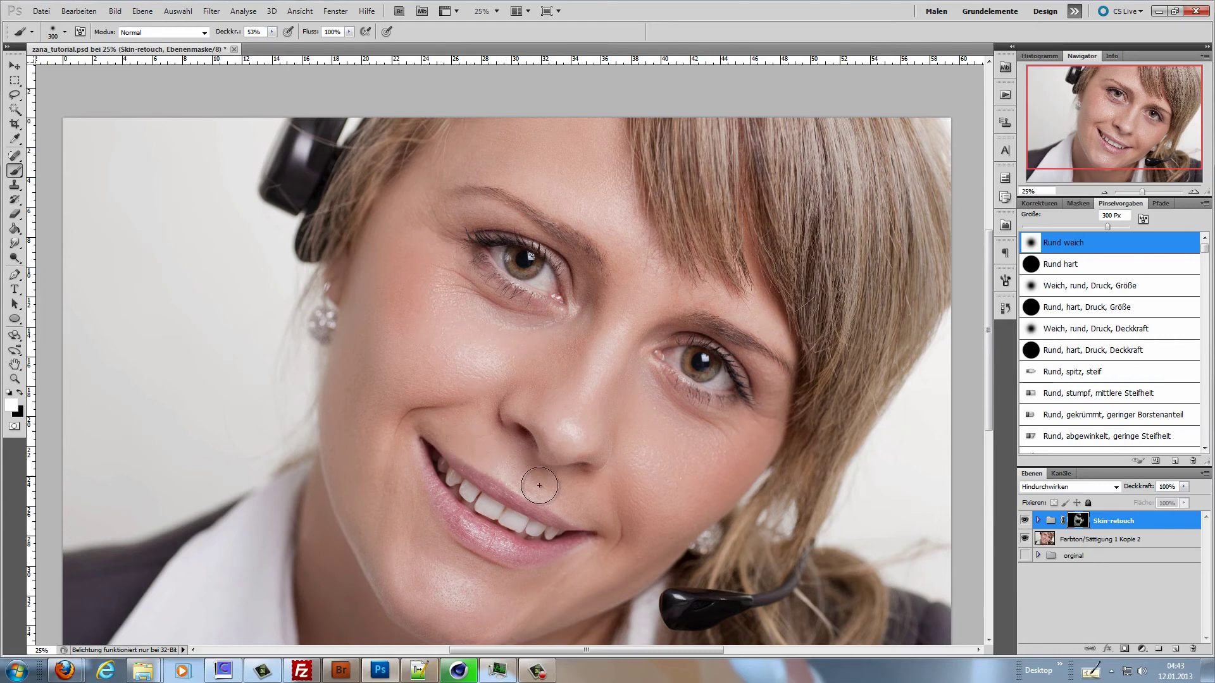
{"action": "scroll", "coordinate": [595, 354], "scroll_direction": "down", "scroll_amount": 3}
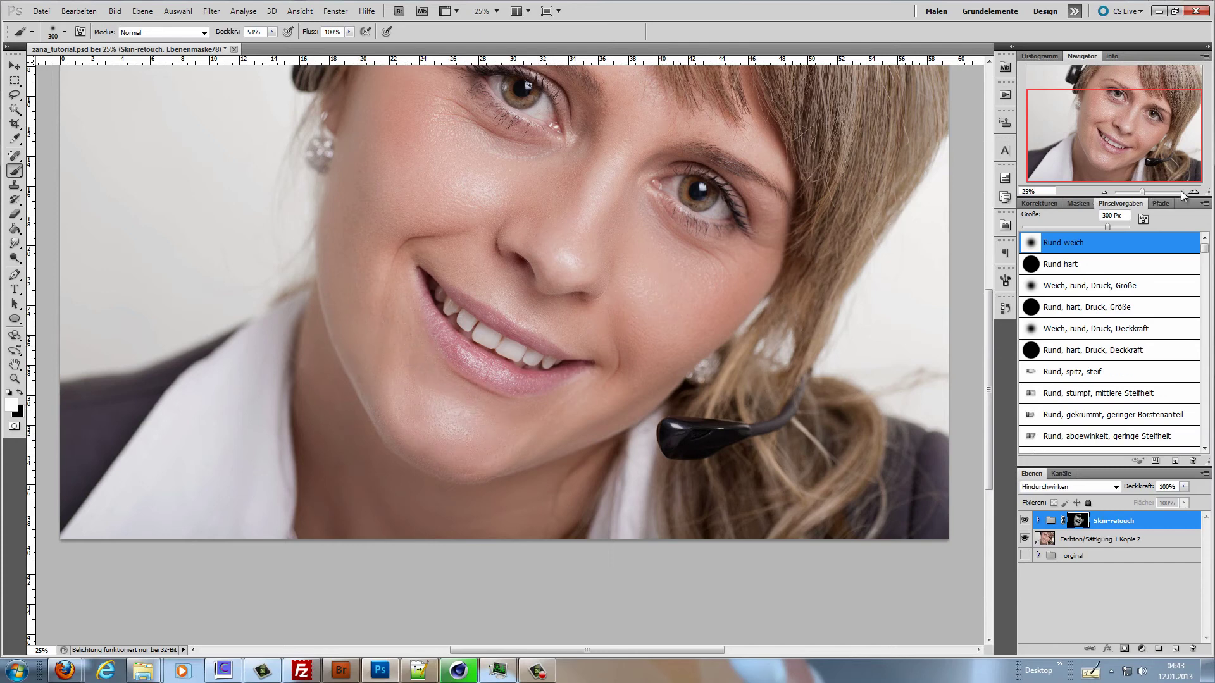
Compare the portrait with and without the Skin-retouch group, at 100% magnification around the nose and mouth and in the full-image view.
{"action": "left_click", "coordinate": [1026, 521]}
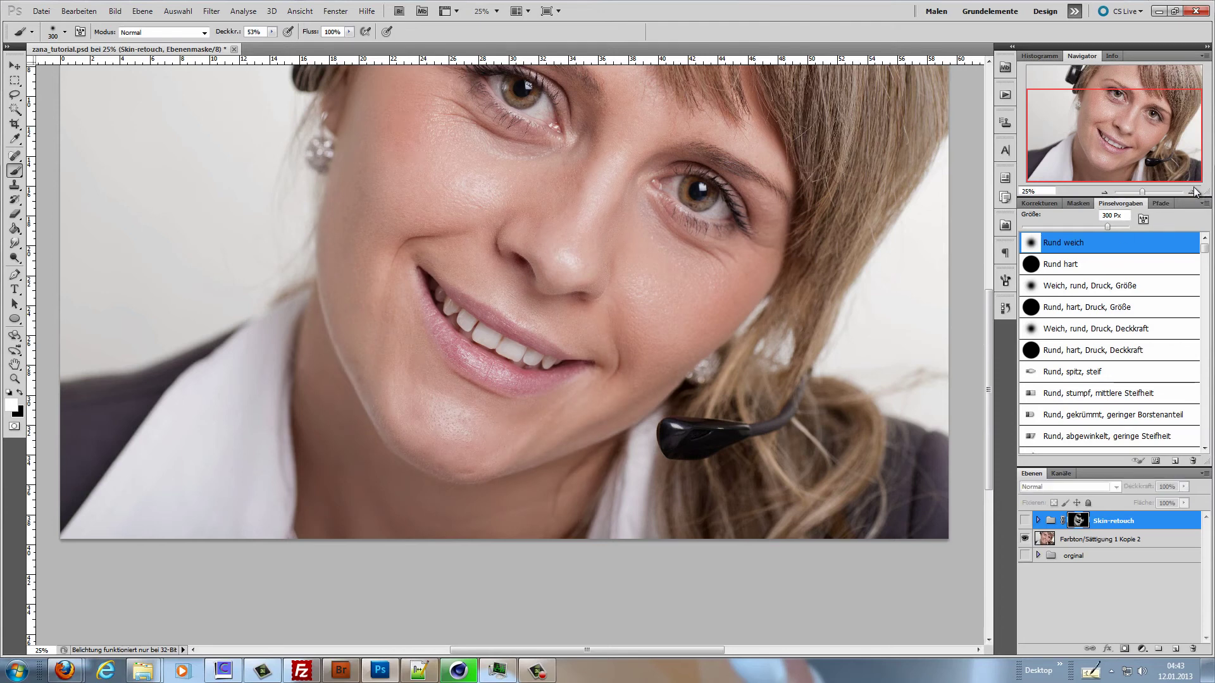
{"action": "left_click", "coordinate": [1194, 191]}
{"action": "left_click", "coordinate": [1194, 191]}
{"action": "left_click", "coordinate": [1194, 193]}
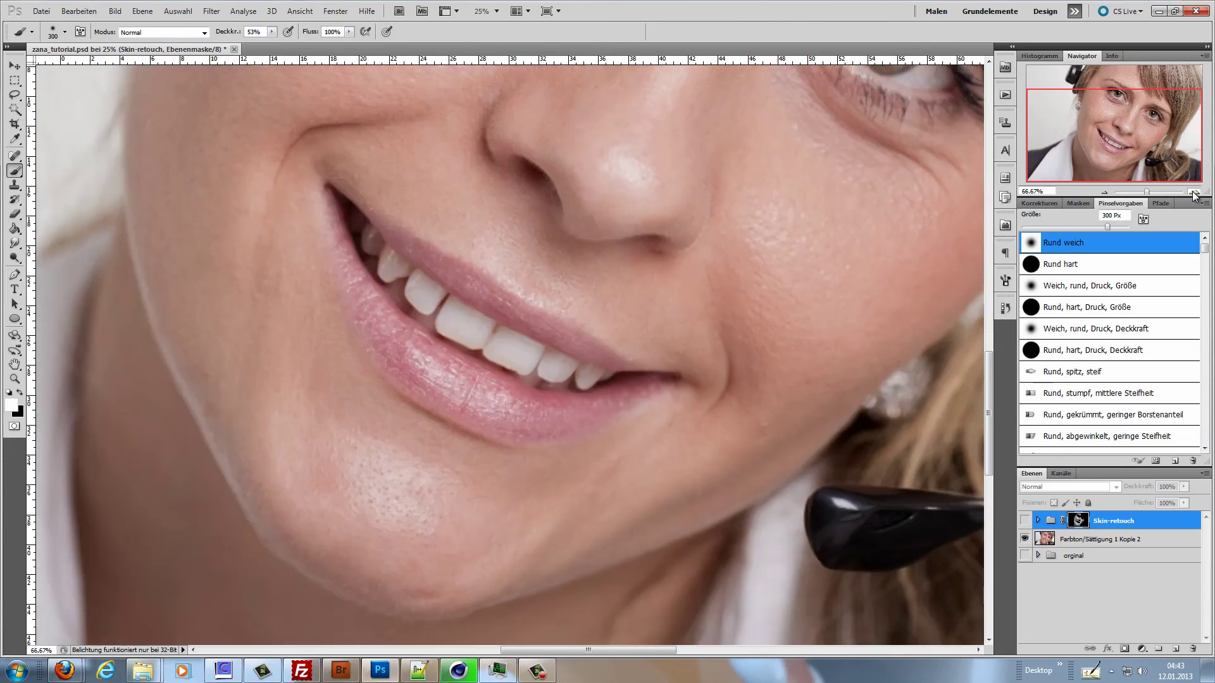
{"action": "left_click", "coordinate": [1194, 193]}
{"action": "left_click_drag", "start_coordinate": [589, 252], "coordinate": [559, 326]}
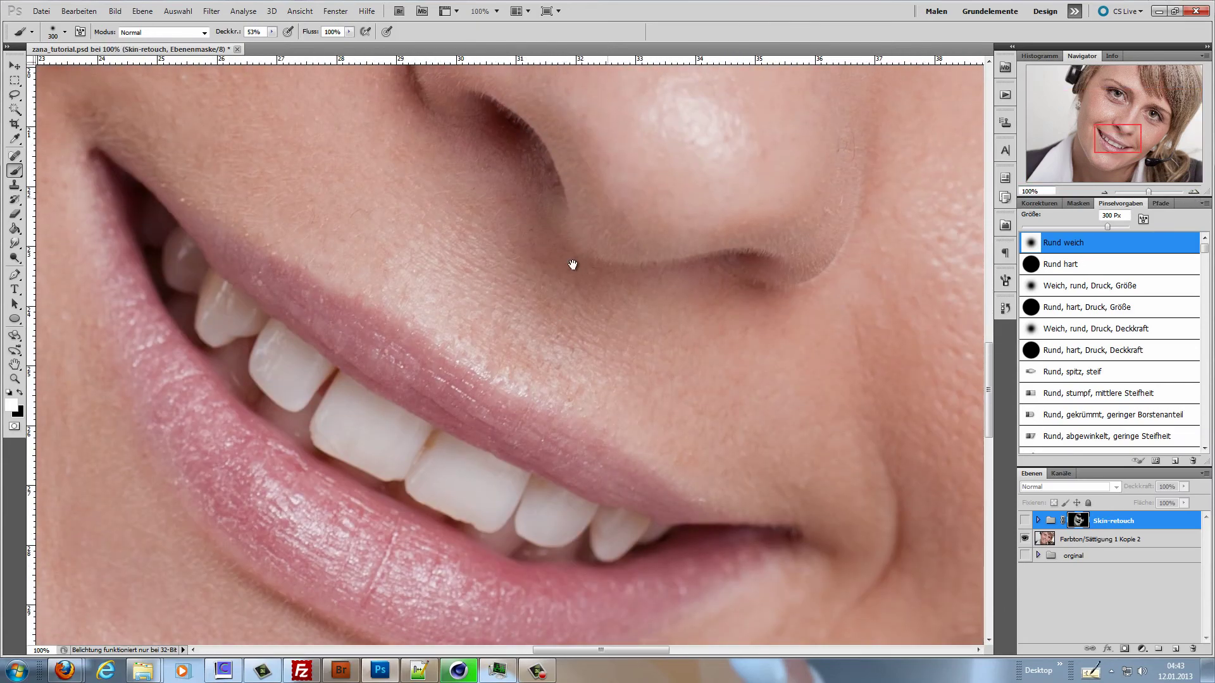
{"action": "left_click_drag", "start_coordinate": [573, 264], "coordinate": [561, 274]}
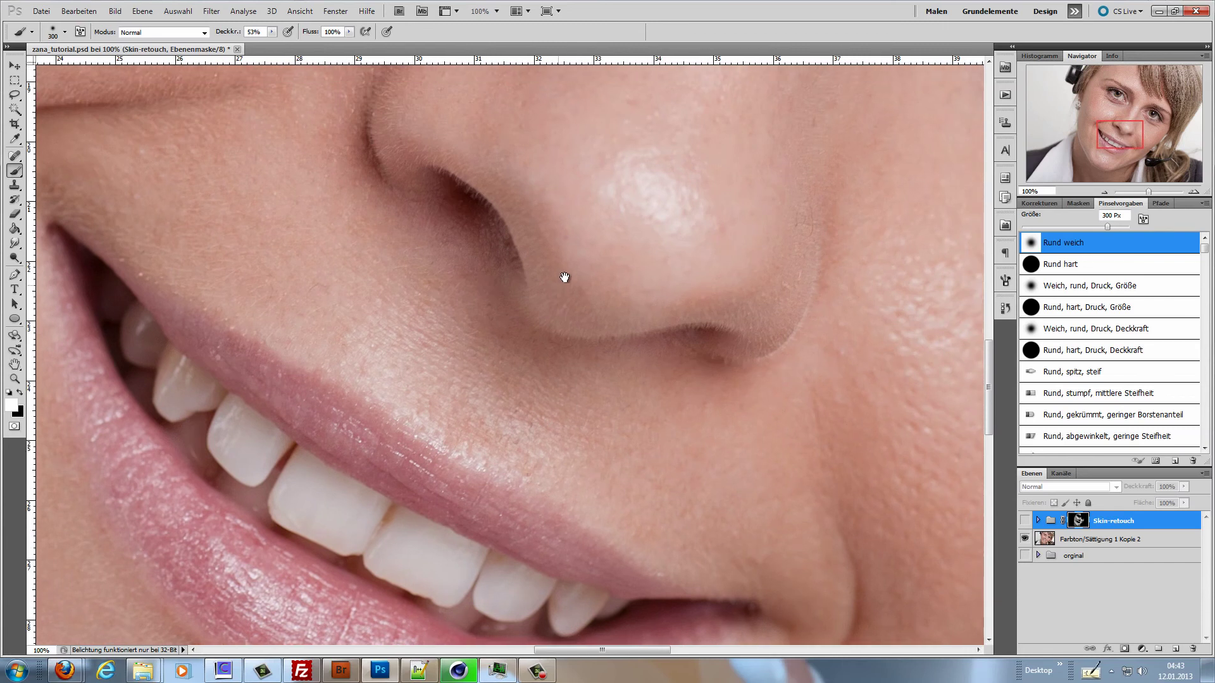
{"action": "left_click", "coordinate": [1025, 522]}
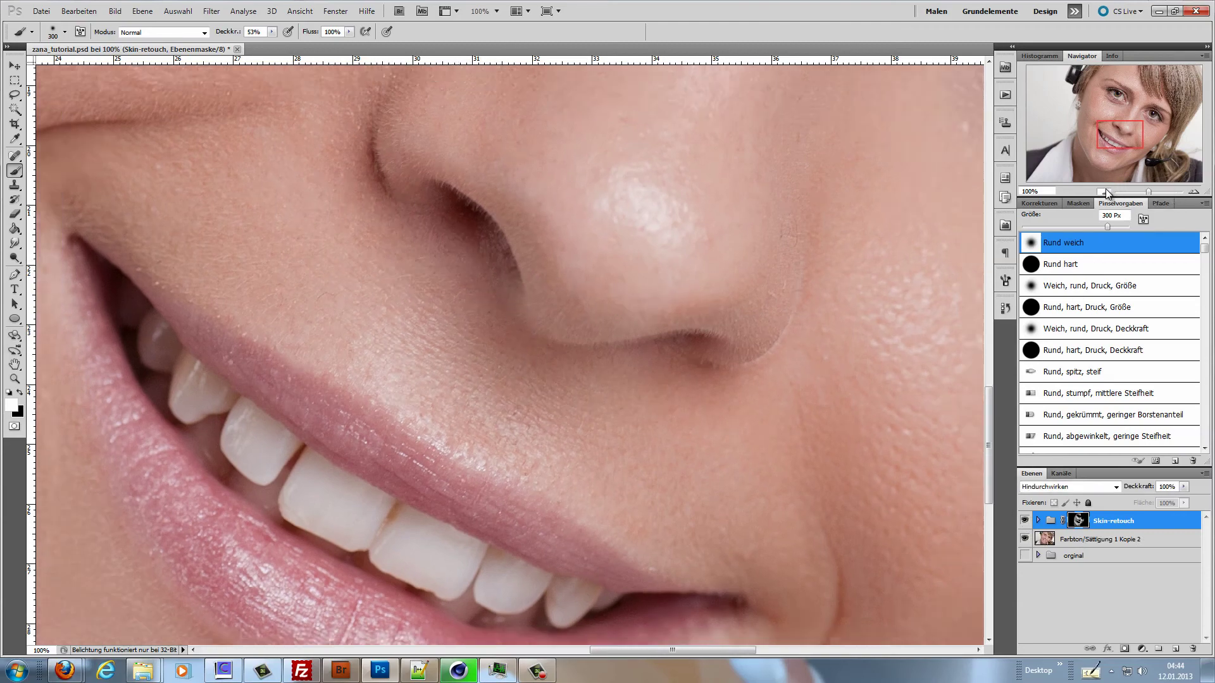
{"action": "left_click", "coordinate": [1105, 190]}
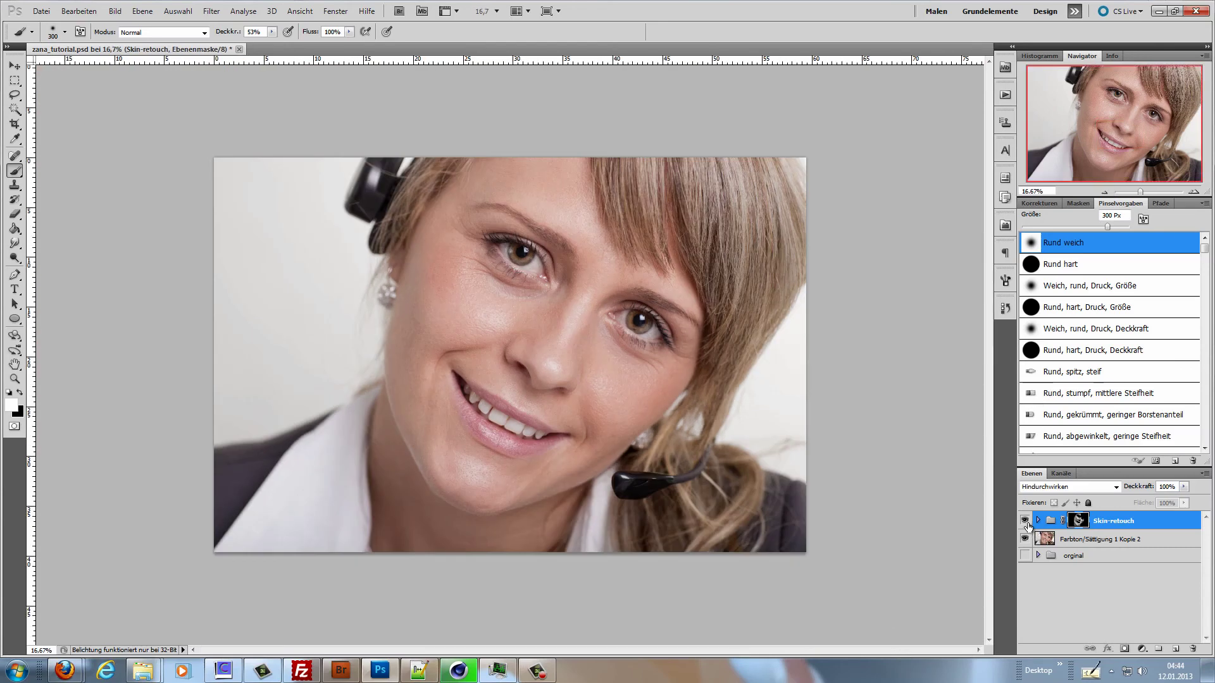
{"action": "left_click", "coordinate": [1025, 520]}
{"action": "left_click", "coordinate": [1025, 520]}
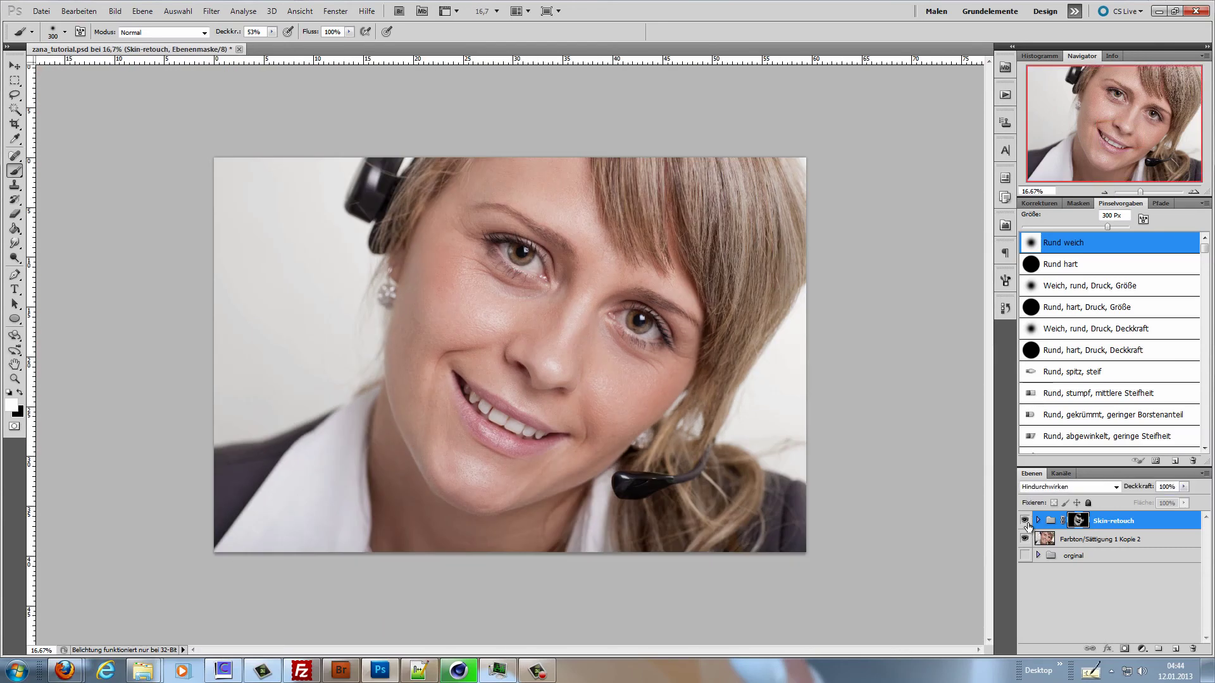